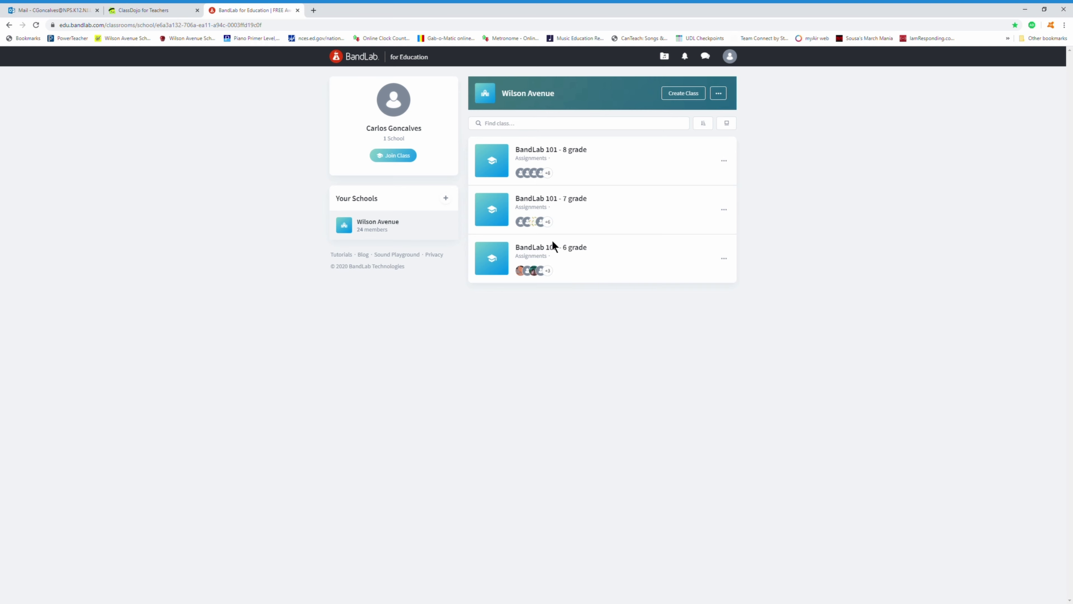
Open the BandLab 101 - 8 grade class and read the full Three Tracks Together assignment description
left_click(558, 158)
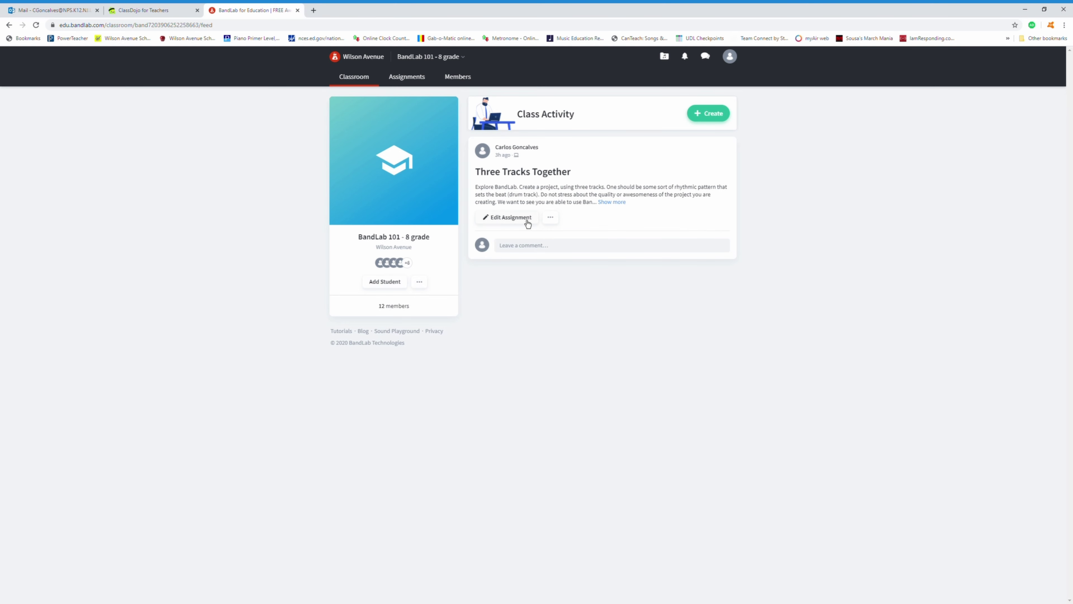
left_click(609, 203)
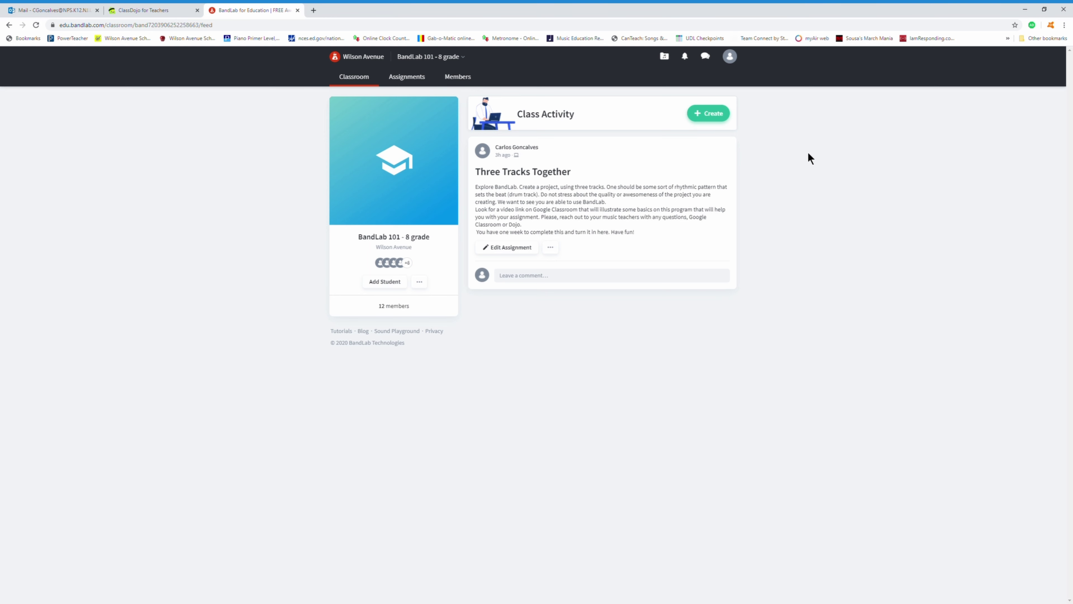
Start a new personal project from the library in the Mix Editor with a Drum Machine track
left_click(672, 64)
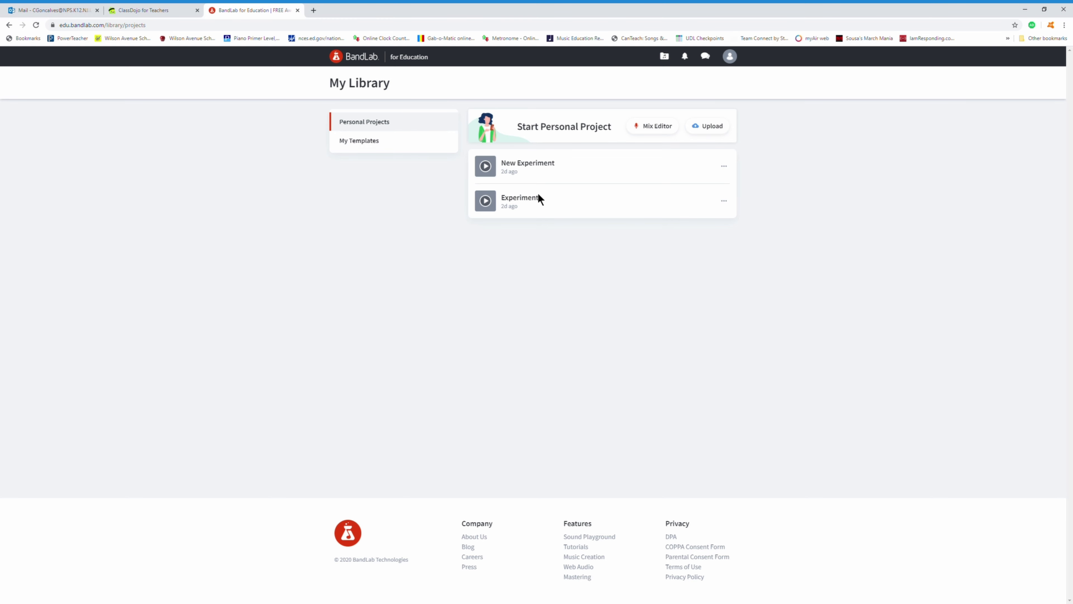
left_click(651, 134)
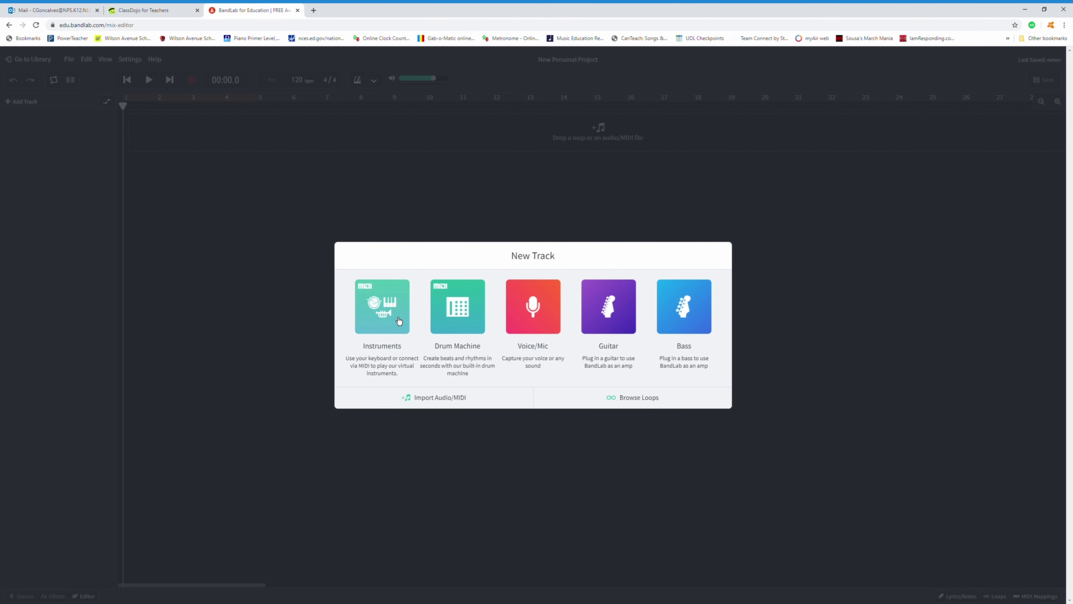
left_click(466, 324)
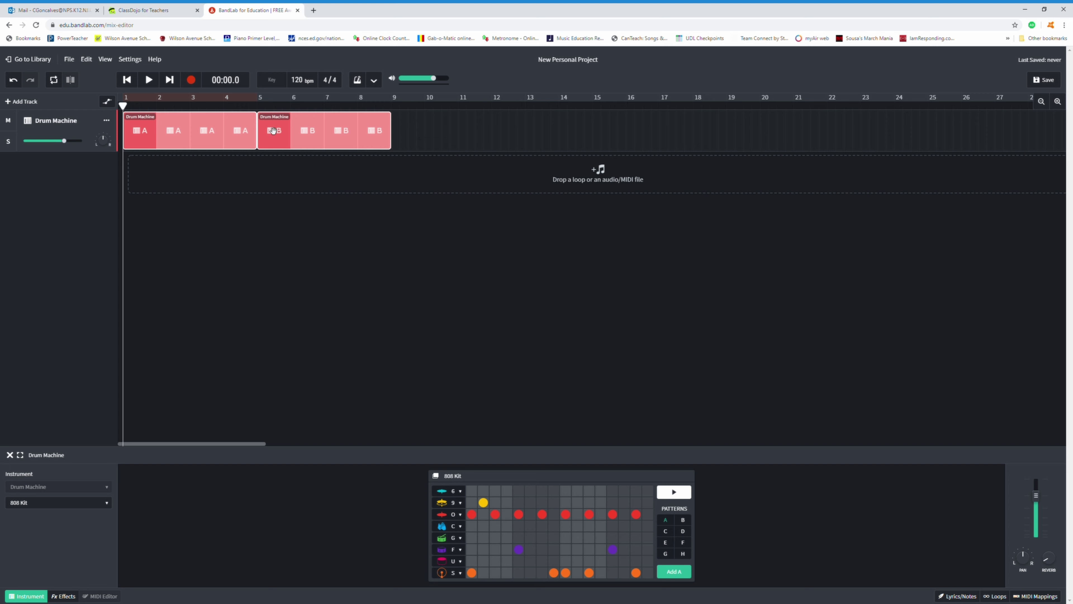
Listen to the drum machine track from the beginning and replay it with the metronome on
left_click(148, 84)
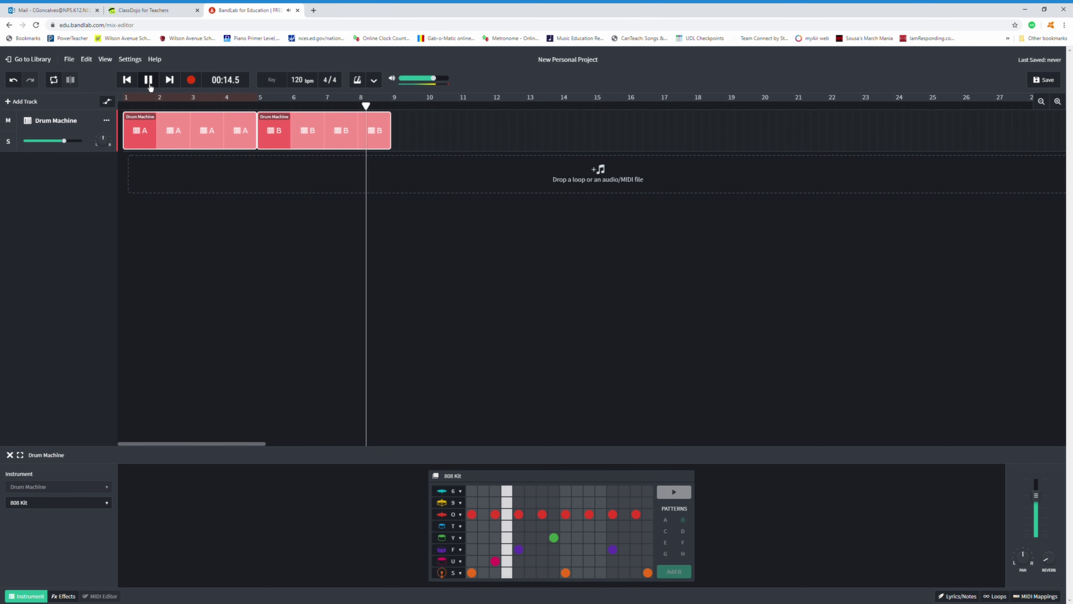
left_click(149, 82)
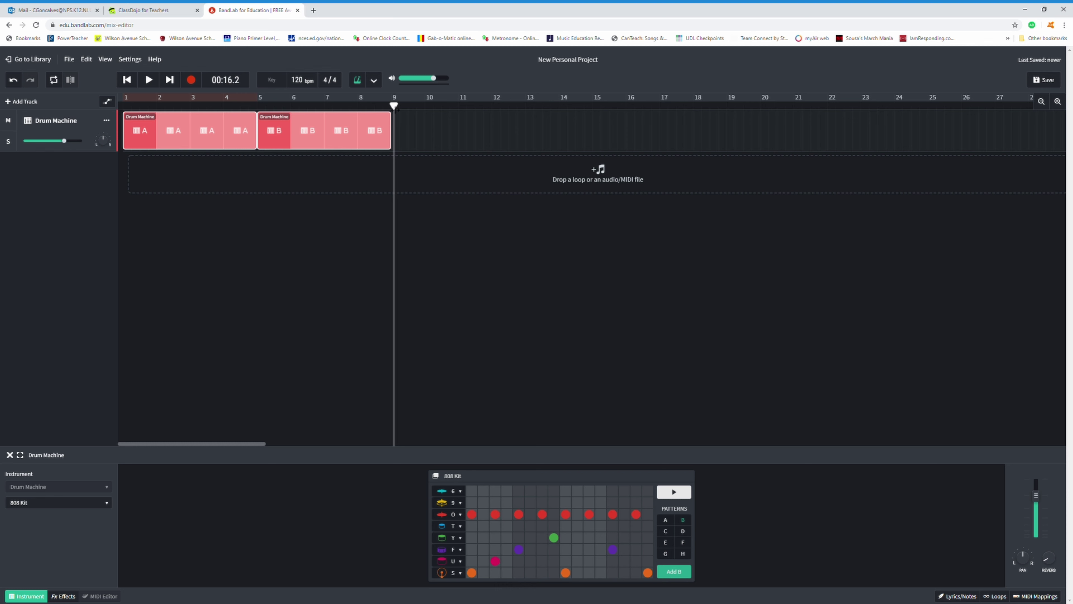
left_click_drag(394, 106, 121, 105)
left_click(155, 89)
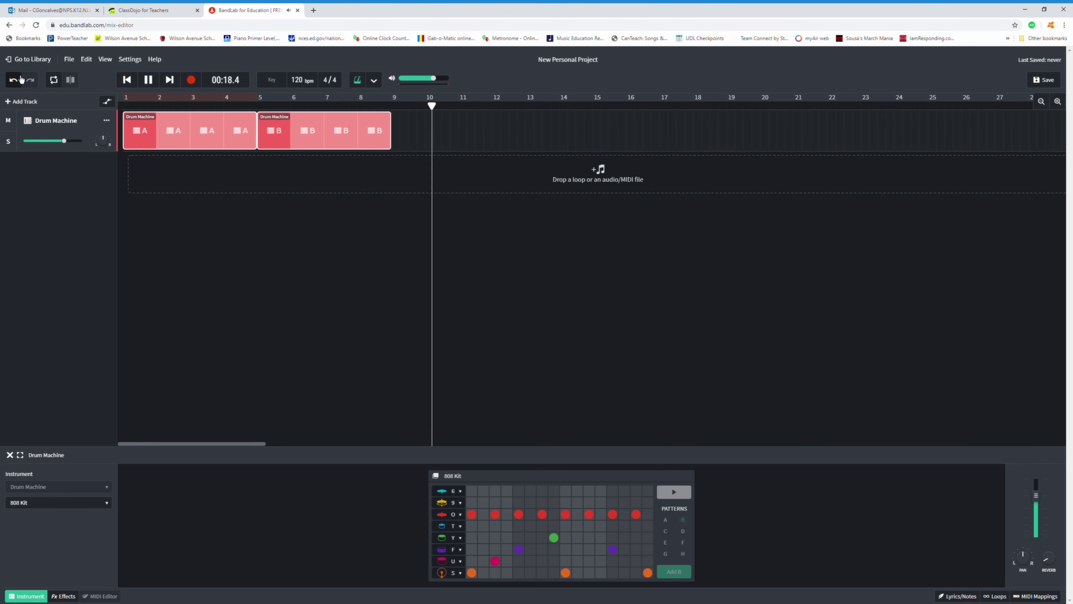
key("space")
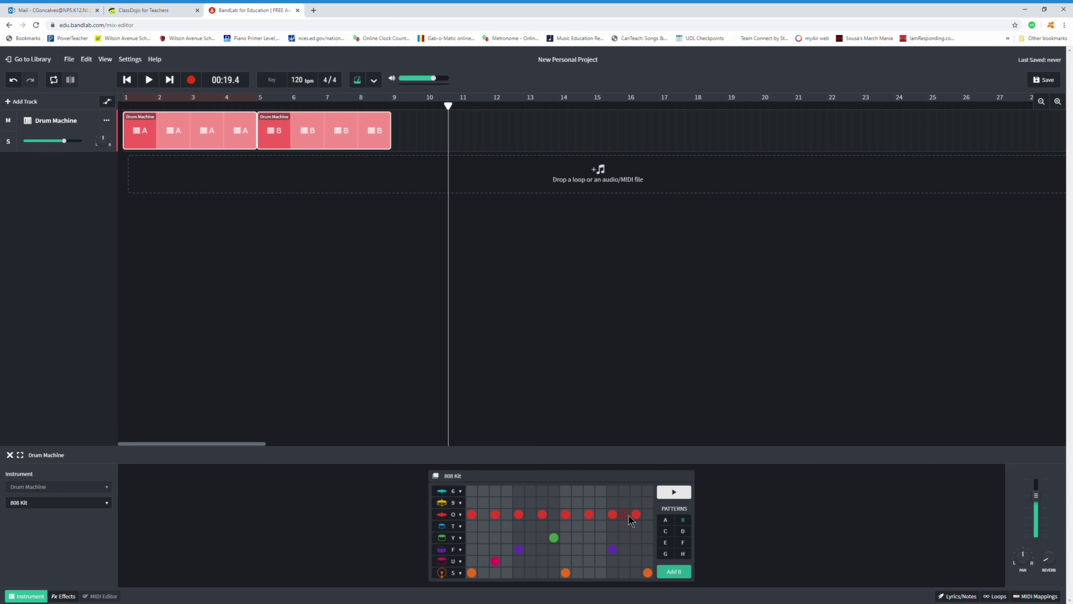
Set the project tempo to 95 bpm and play the drum track from the start at that speed
left_click(450, 105)
left_click_drag(450, 105, 115, 94)
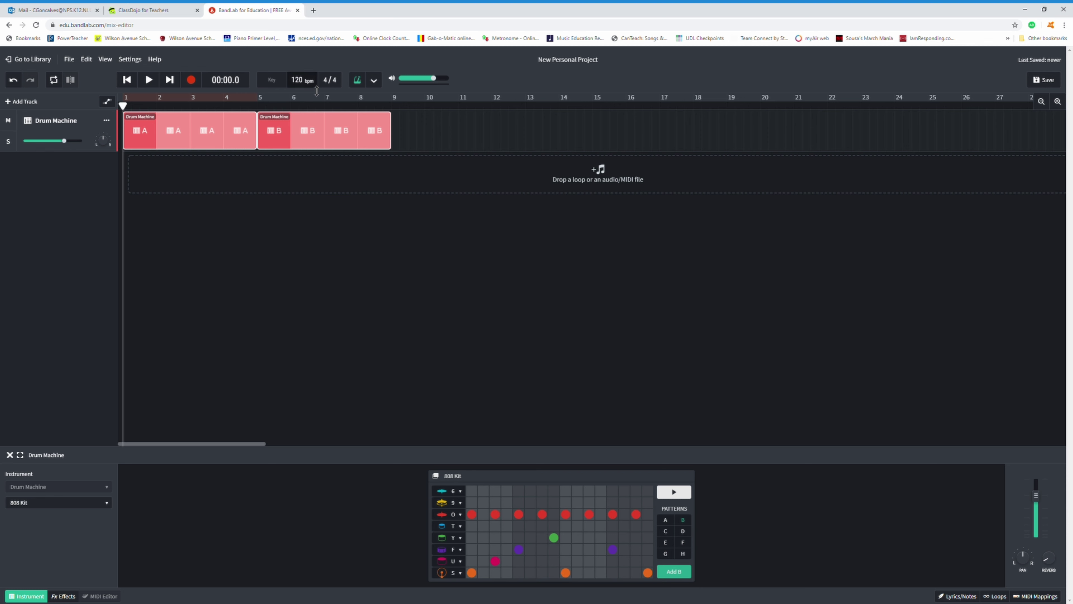
left_click_drag(310, 89, 313, 127)
key("space")
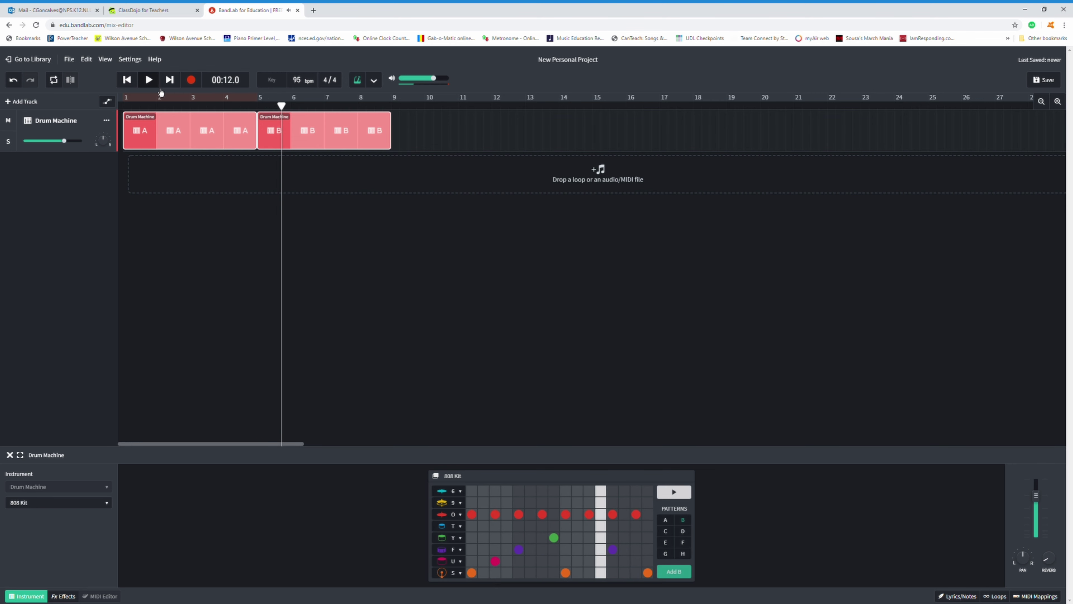
left_click(152, 82)
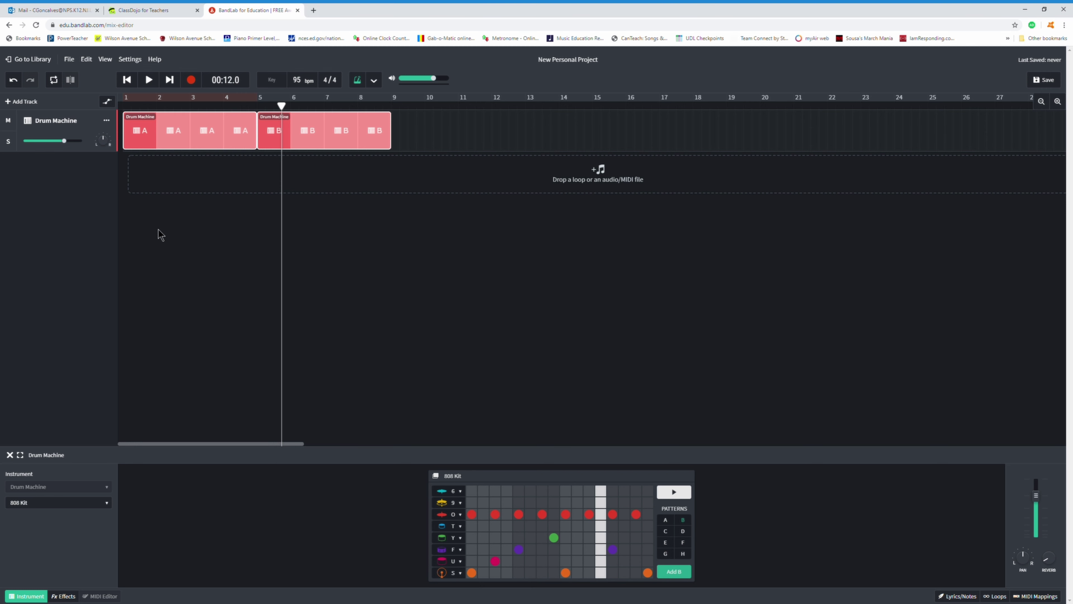
Add a Y-row hit on step 16 and U-row hits on steps 7, 8, 11, 15 and 16 of drum pattern B
left_click(554, 538)
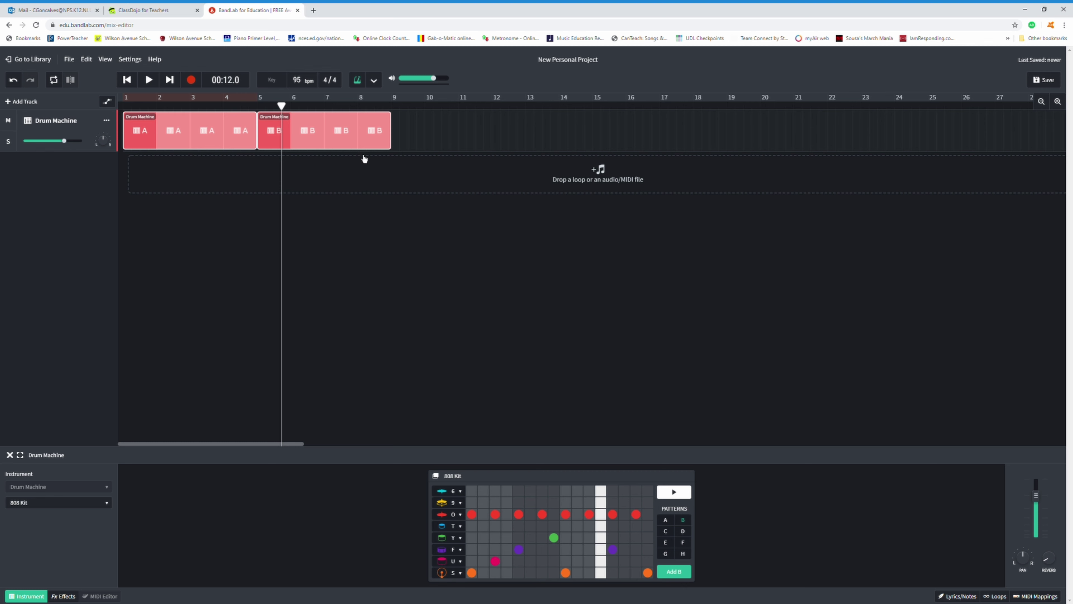
left_click_drag(290, 111, 400, 122)
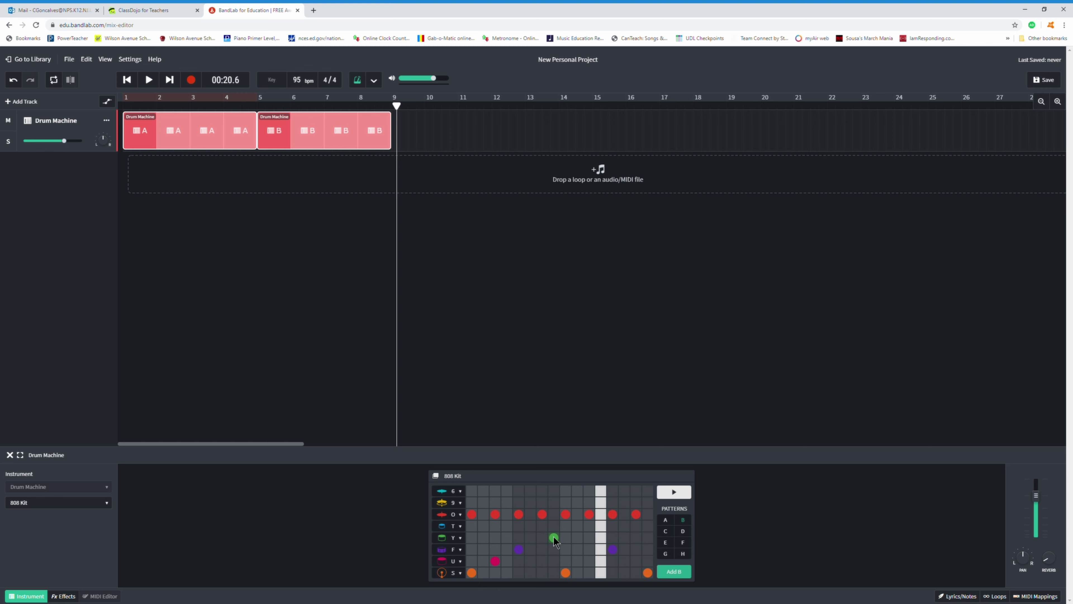
left_click(648, 540)
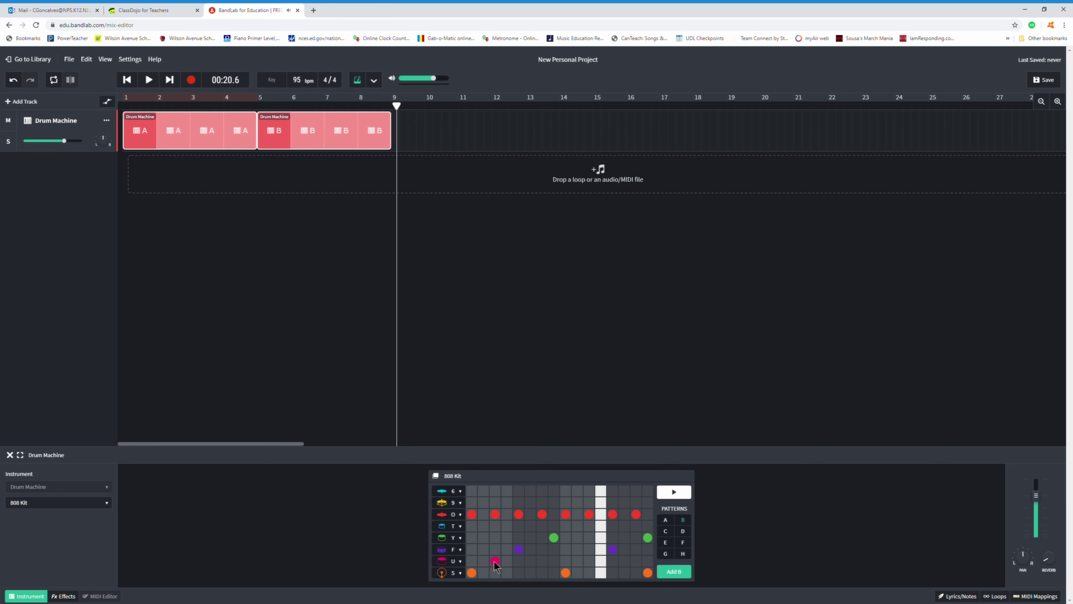
left_click(542, 561)
left_click(635, 562)
left_click(647, 562)
Remove both F-row hits from drum pattern B and preview the edited pattern
left_click(521, 550)
left_click(521, 515)
left_click(667, 496)
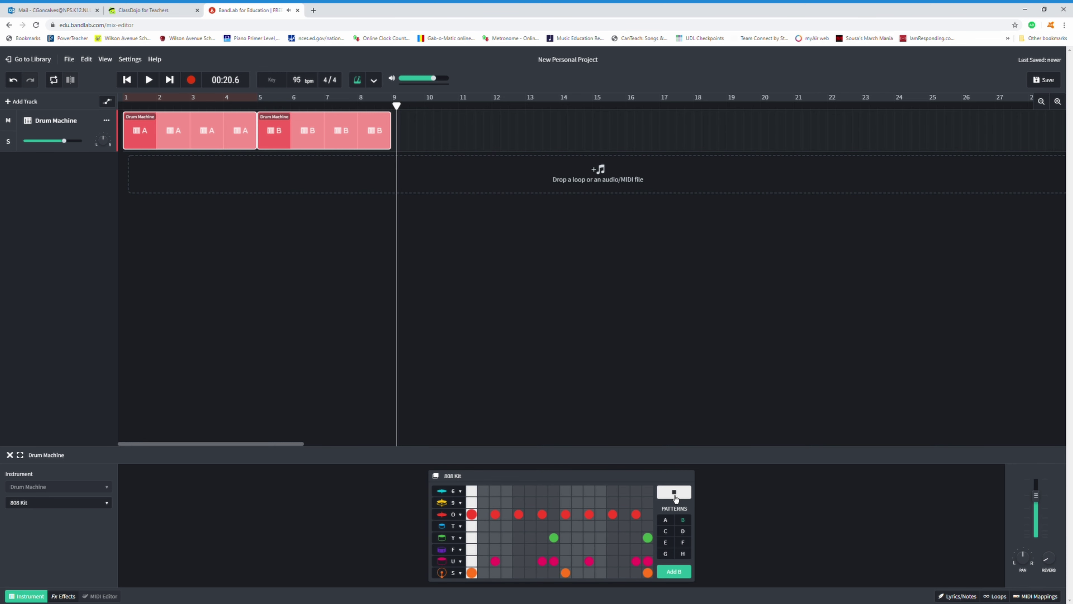
left_click(675, 494)
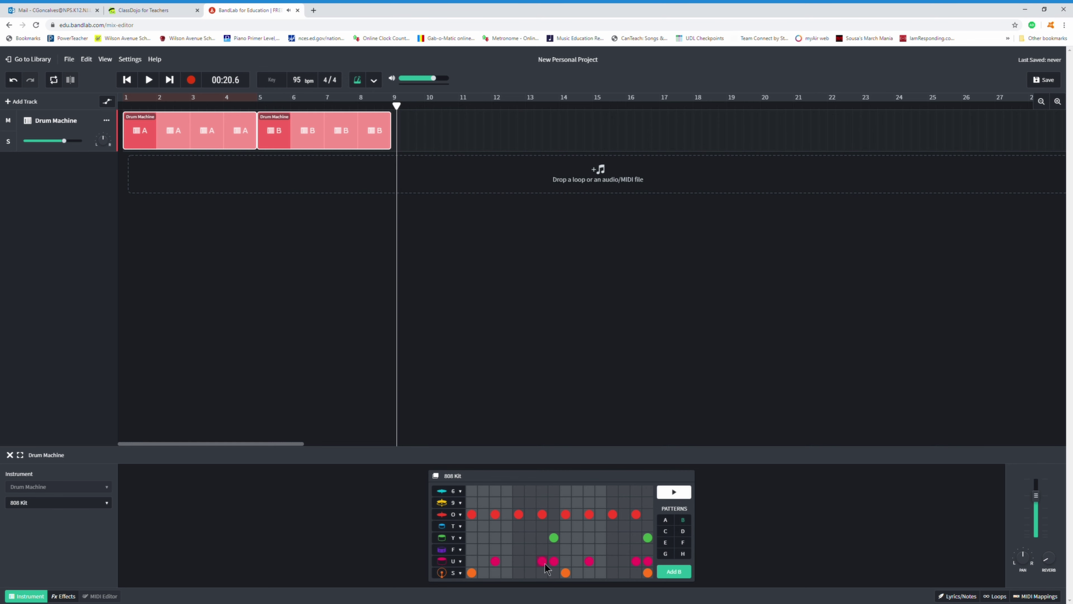
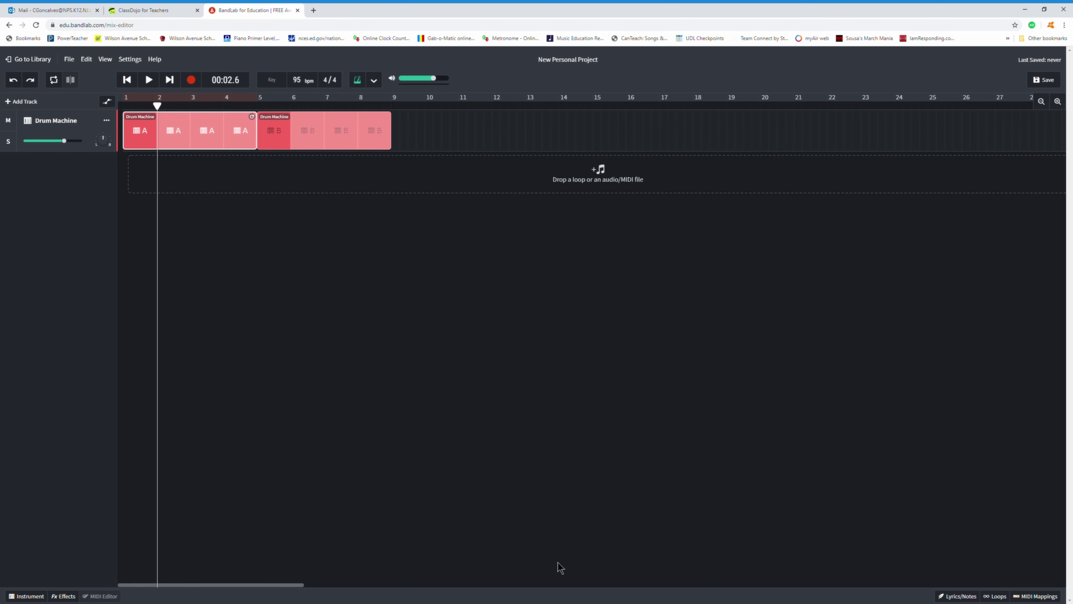
left_click(327, 146)
left_click(184, 139)
left_click(289, 143)
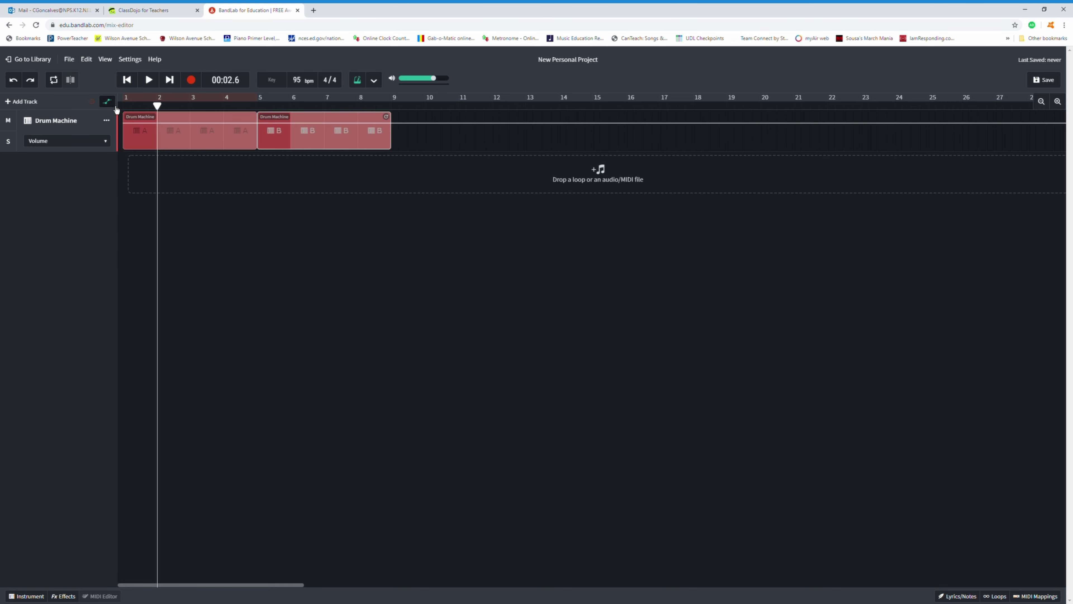
Add a second Drum Machine track to the project and show its instrument editor
left_click(17, 103)
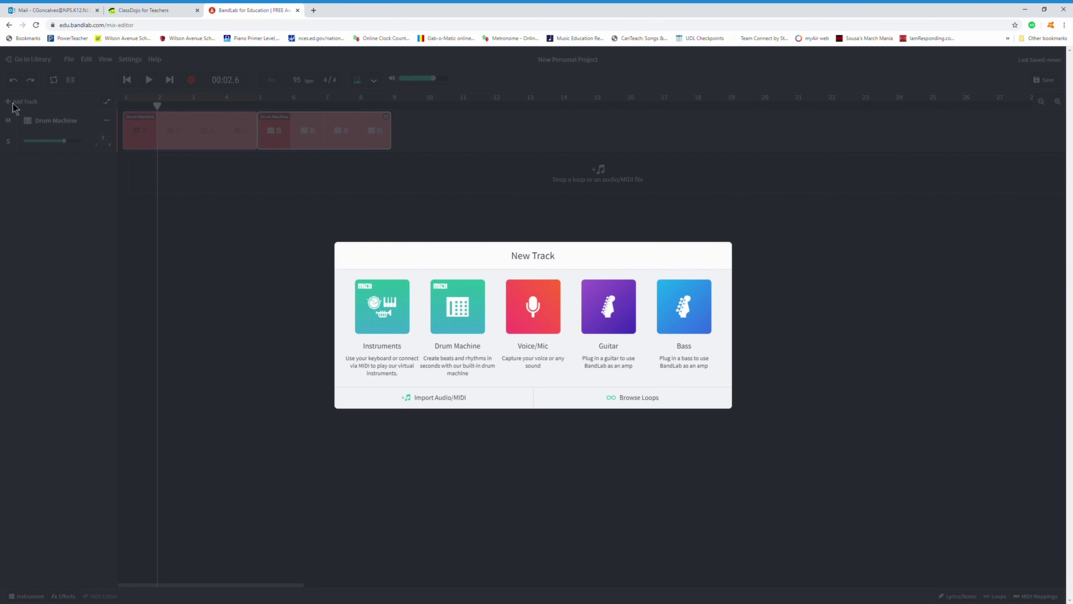
left_click(465, 320)
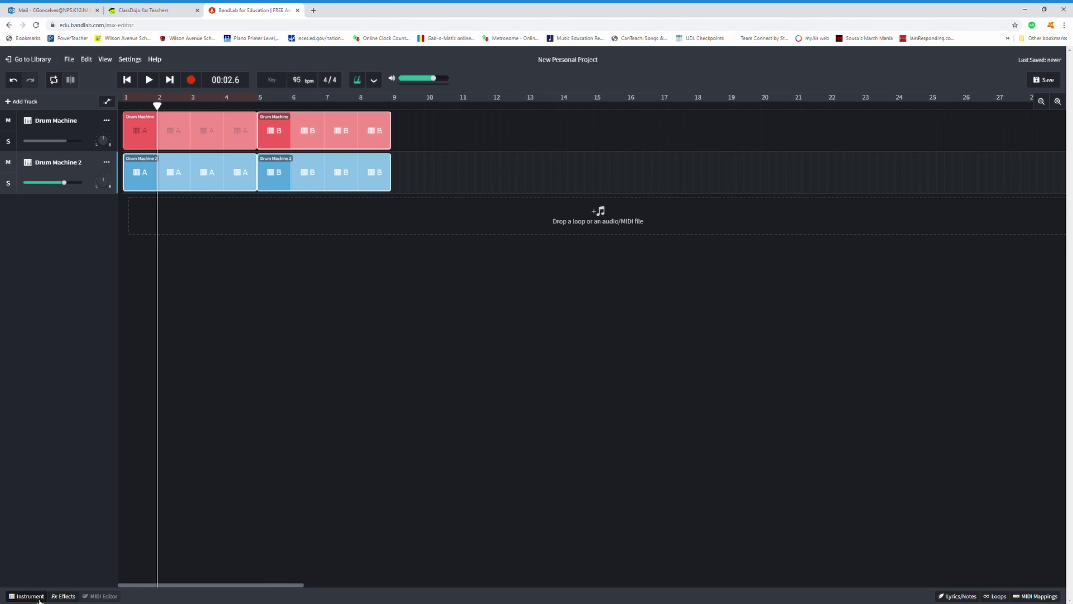
left_click(27, 596)
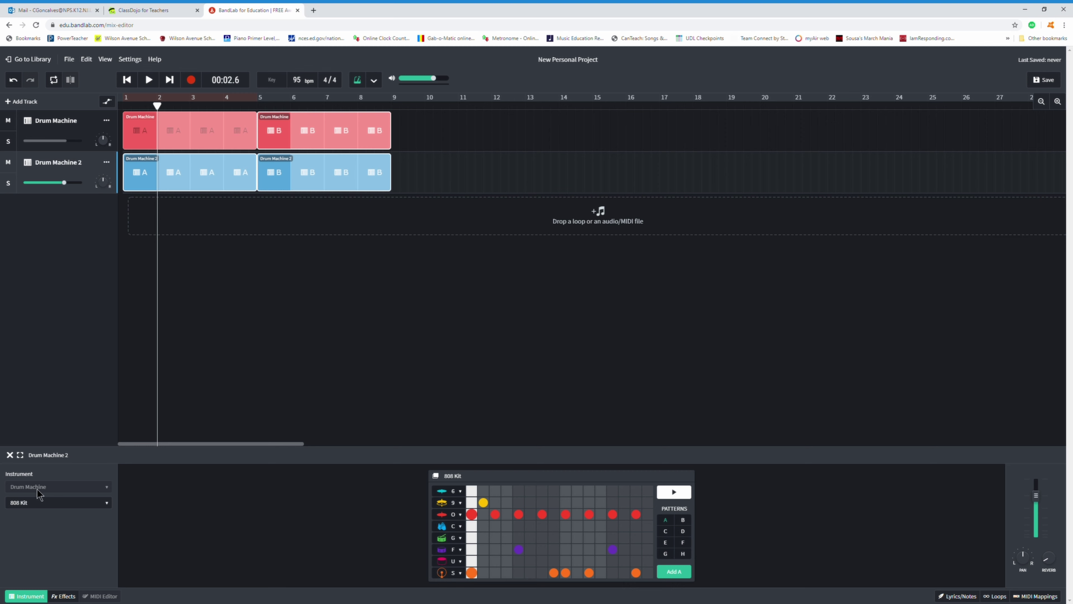
Change the Drum Machine 2 kit to Rock and preview its pattern A
left_click(42, 503)
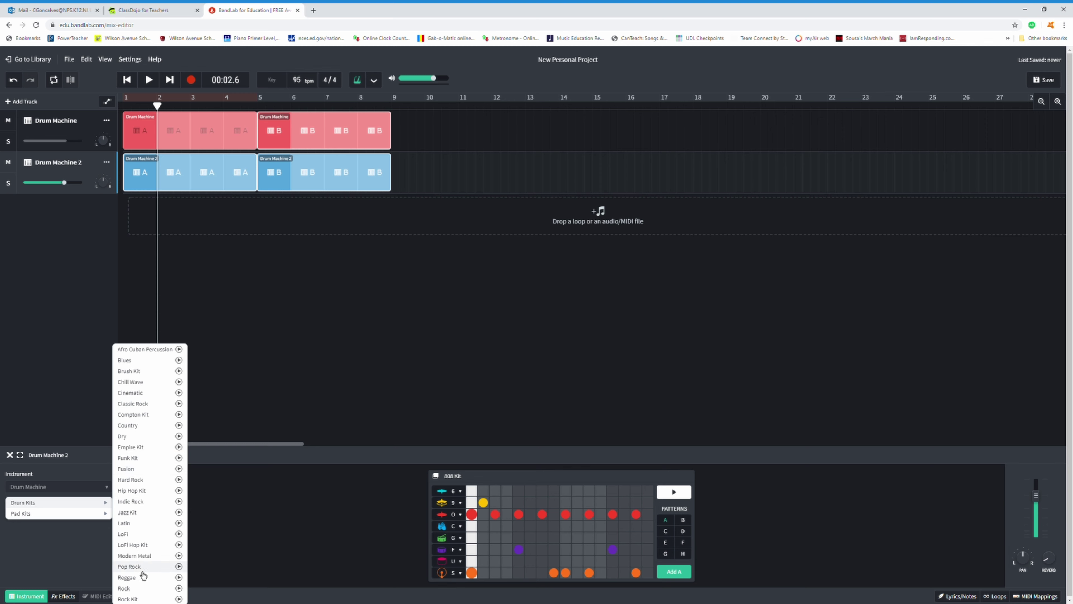
left_click(143, 592)
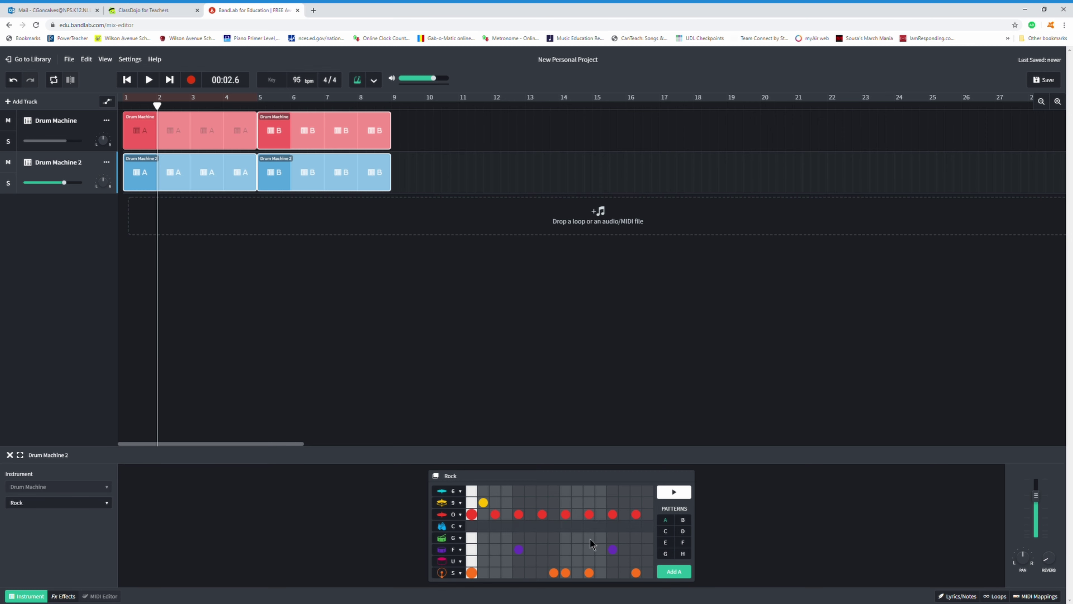
left_click(665, 494)
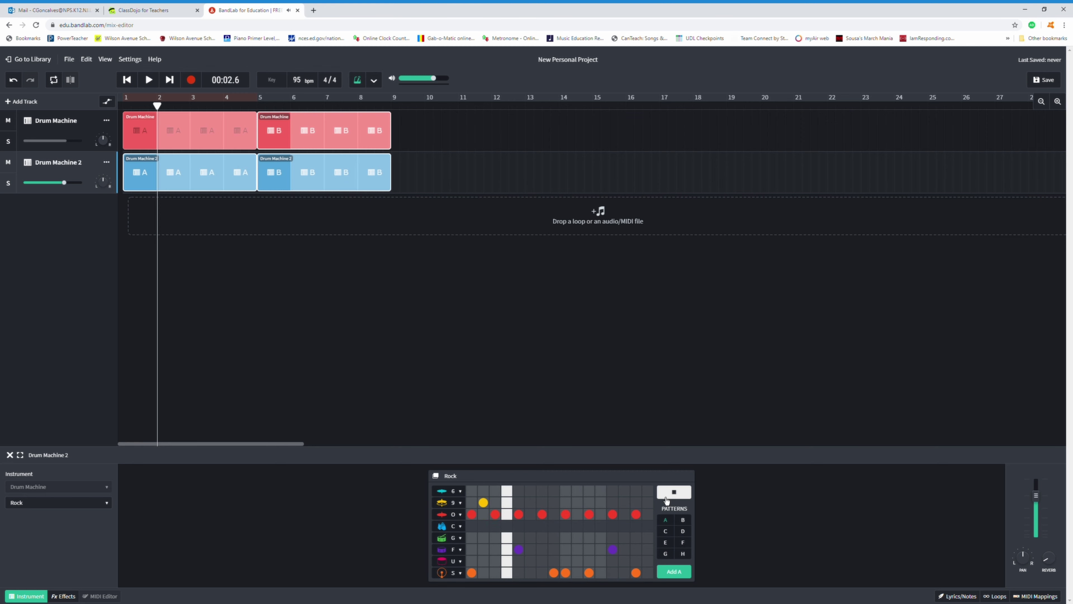
left_click(674, 495)
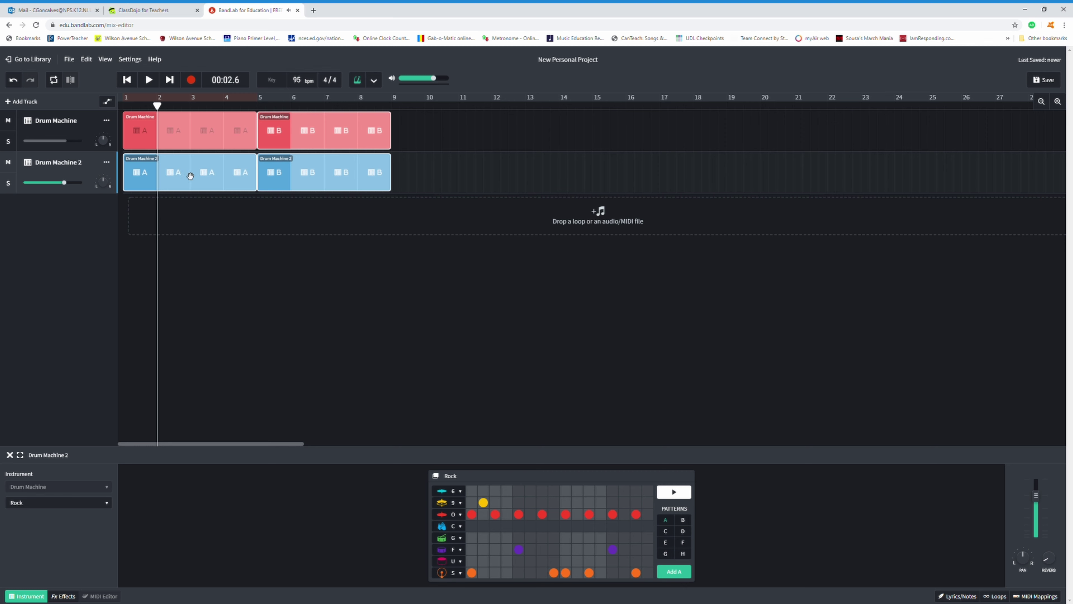
mouse_move(203, 173)
left_mouse_down()
mouse_move(213, 192)
mouse_move(259, 200)
mouse_move(200, 189)
left_mouse_up()
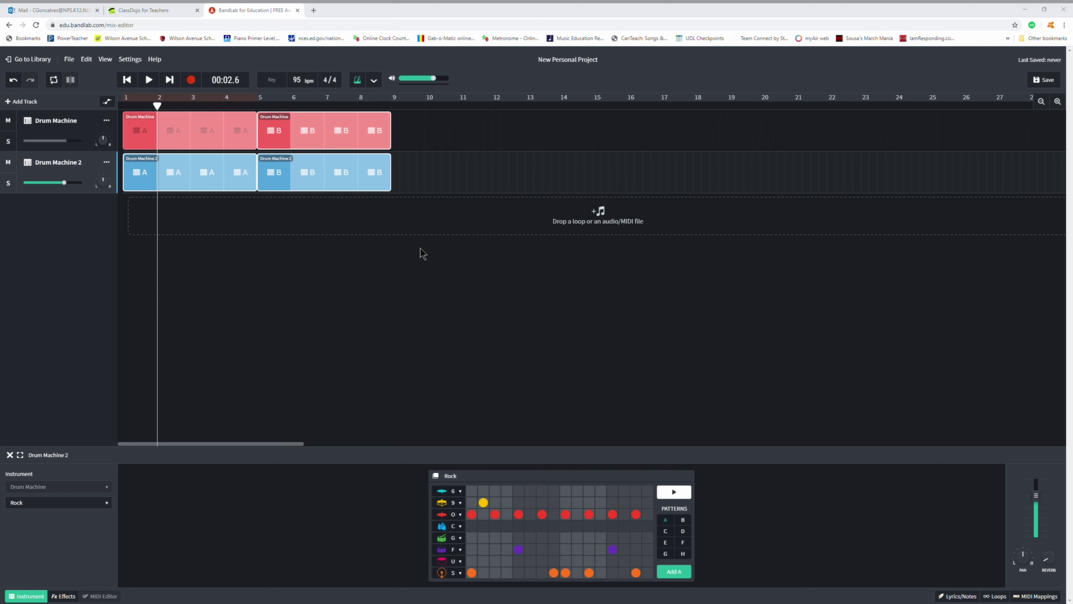
left_click_drag(391, 167, 380, 167)
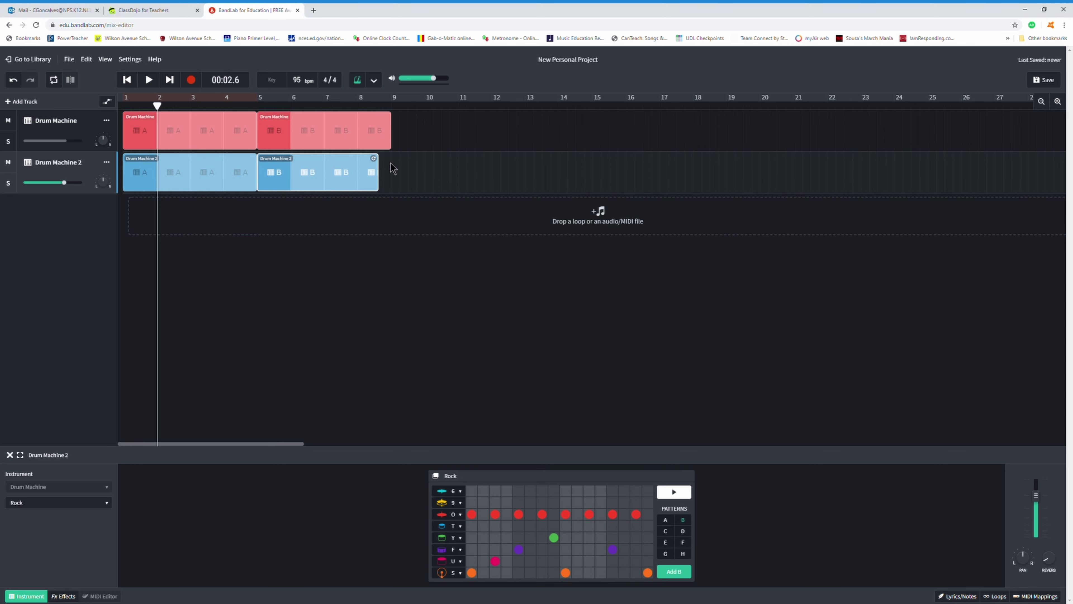
left_click(22, 81)
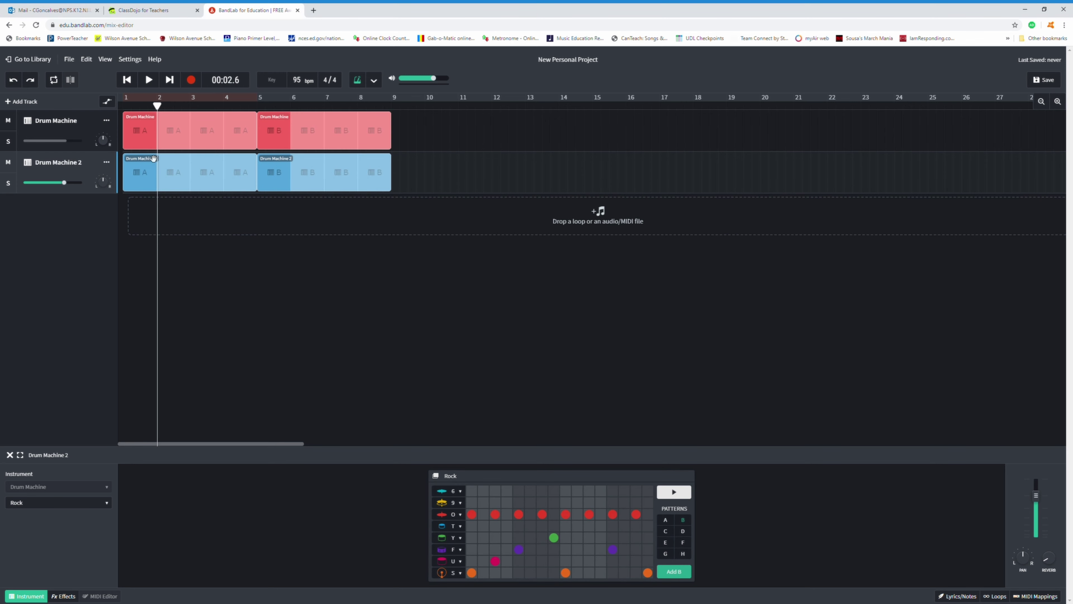
Move the Drum Machine 2 regions past the first track's beat, with region A starting at bar 9 and region B at bar 13
left_click(188, 170)
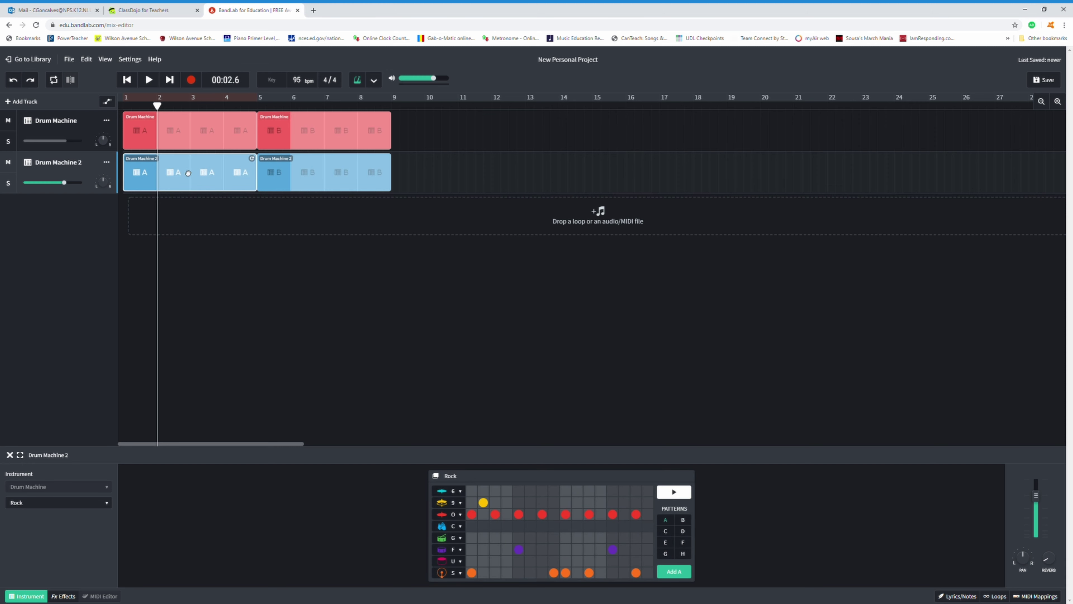
left_click_drag(189, 173, 456, 208)
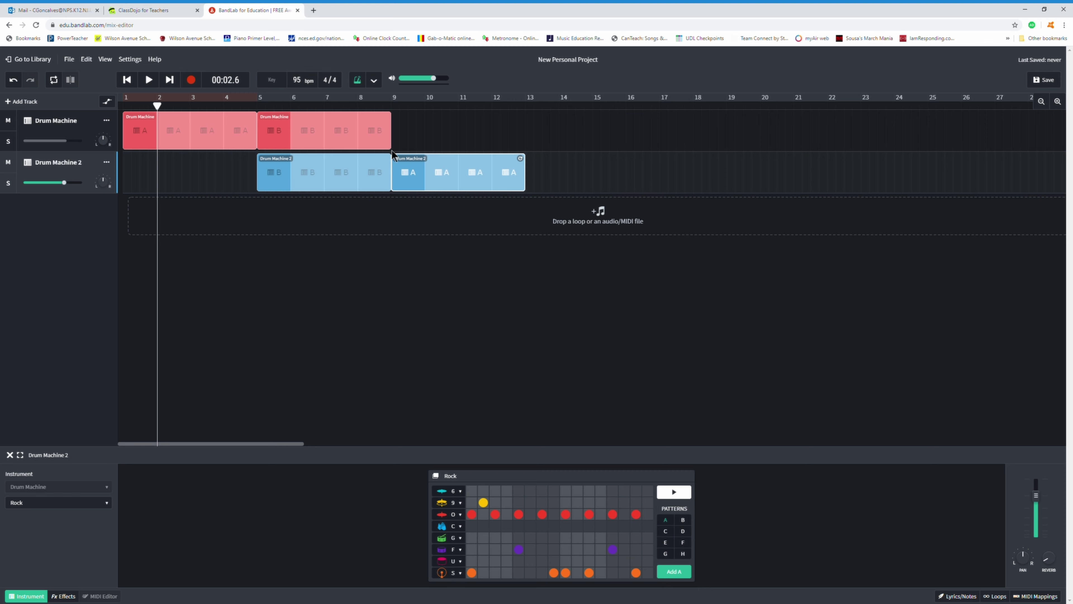
left_click(356, 187)
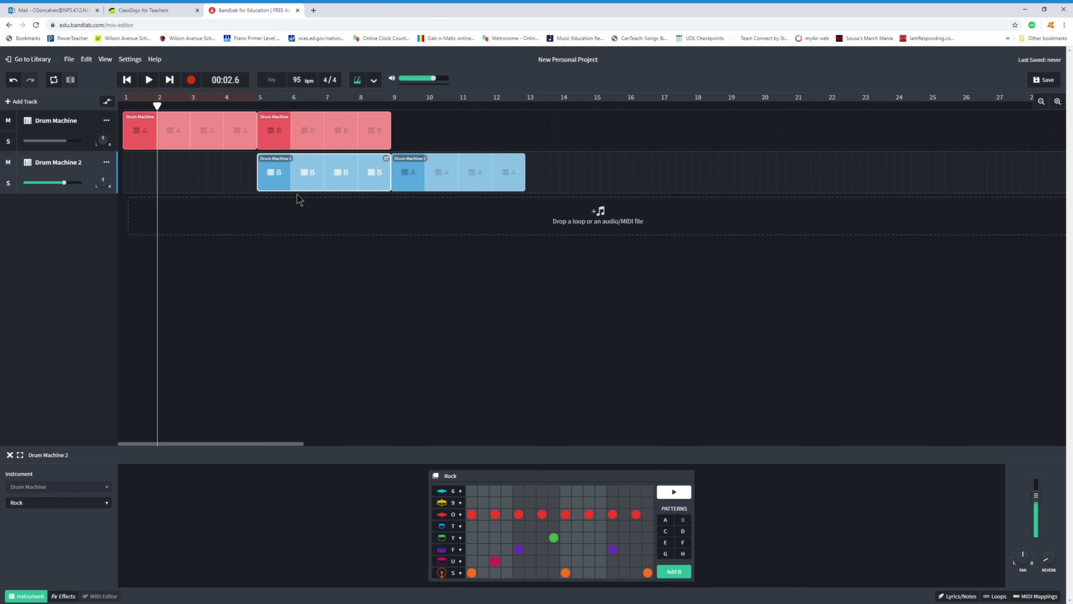
left_click_drag(297, 194, 604, 214)
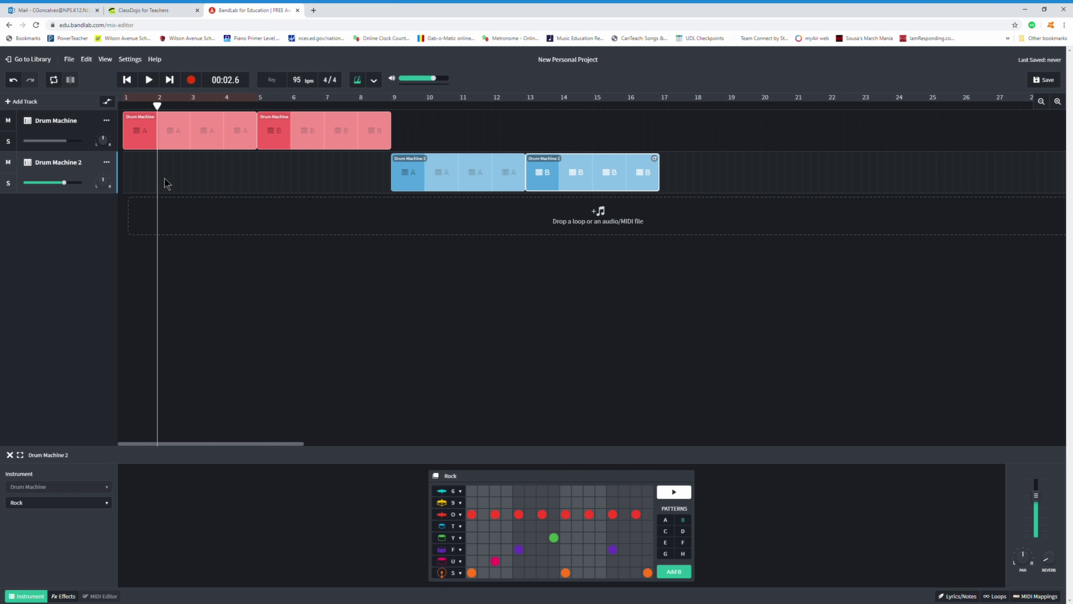
left_click(337, 232)
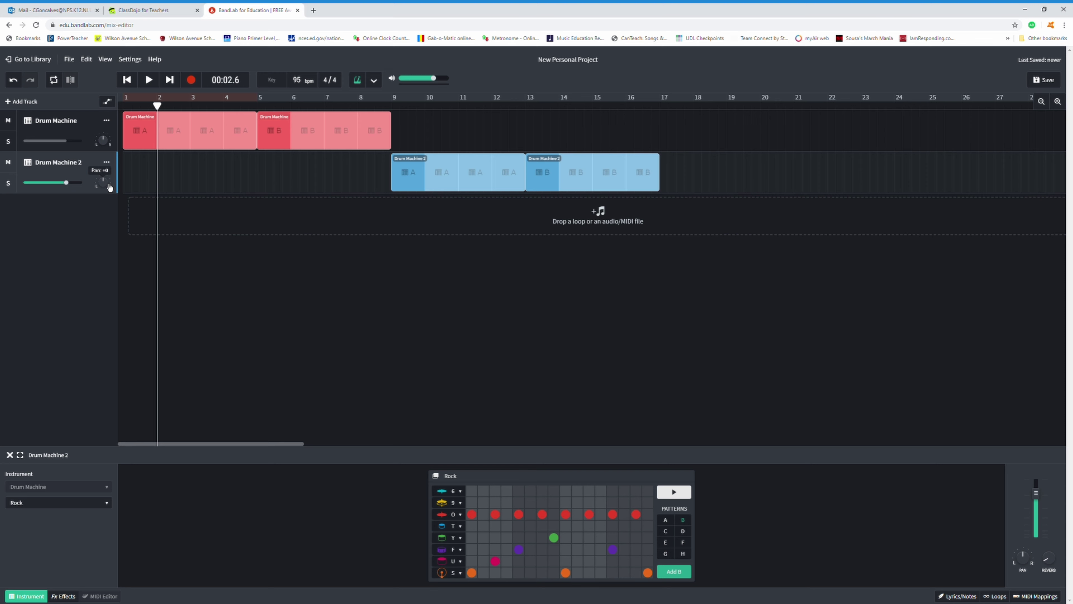
Preview pattern A of the first Drum Machine track
left_click(267, 143)
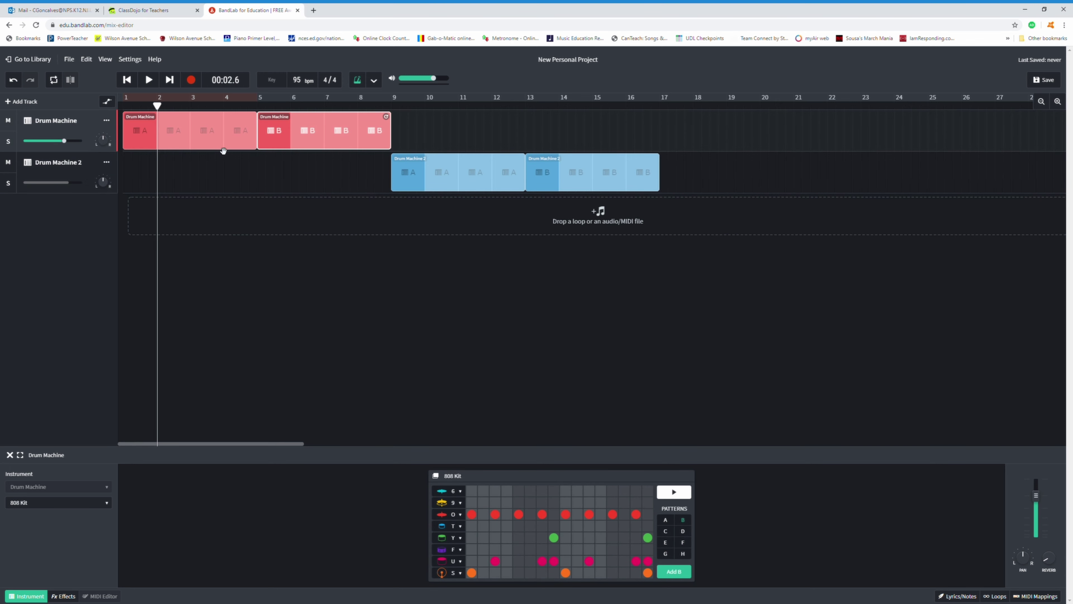
left_click(218, 144)
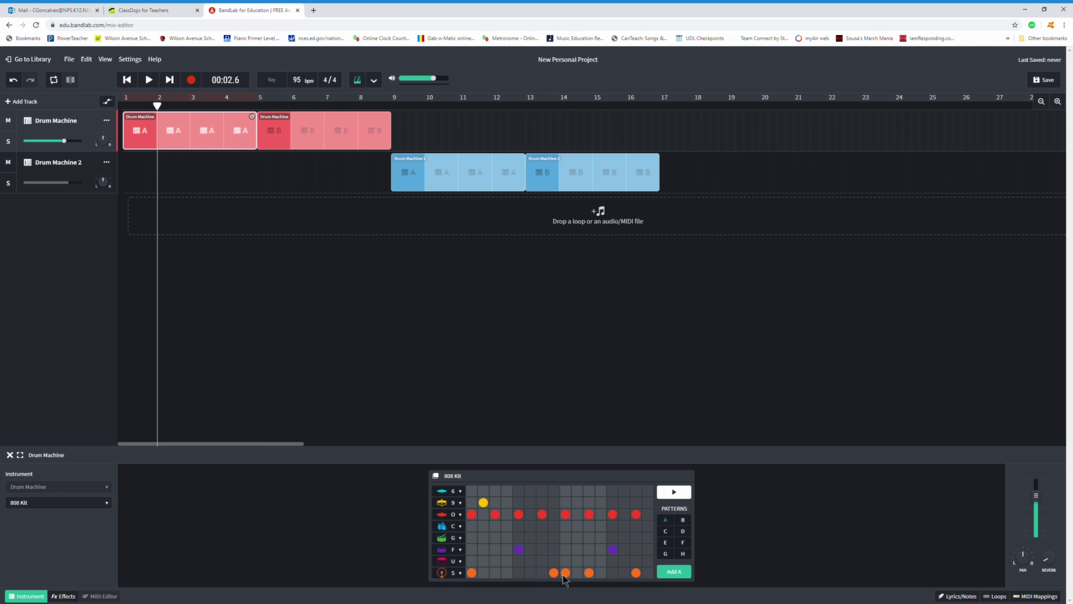
left_click(666, 495)
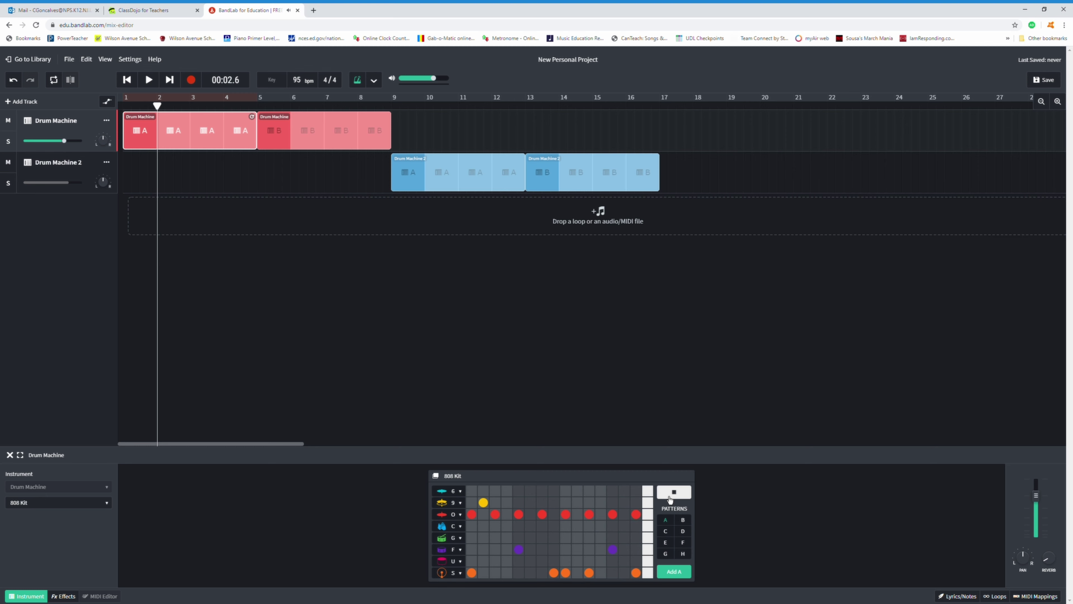
left_click(671, 495)
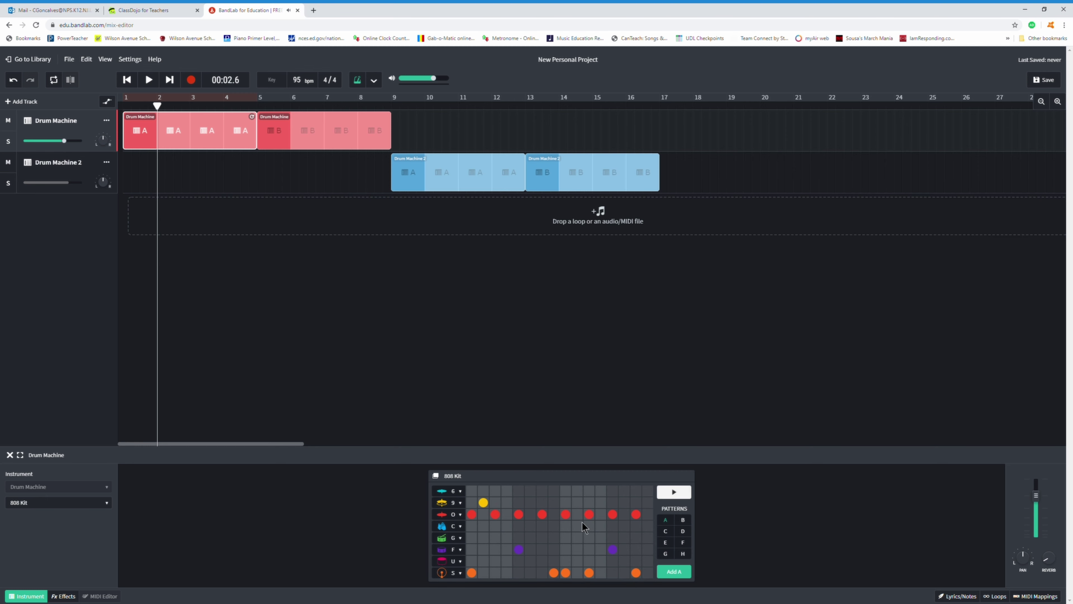
Add U-row hits at steps 3 and 14 of the first track's pattern A while previewing the pattern
left_click(681, 499)
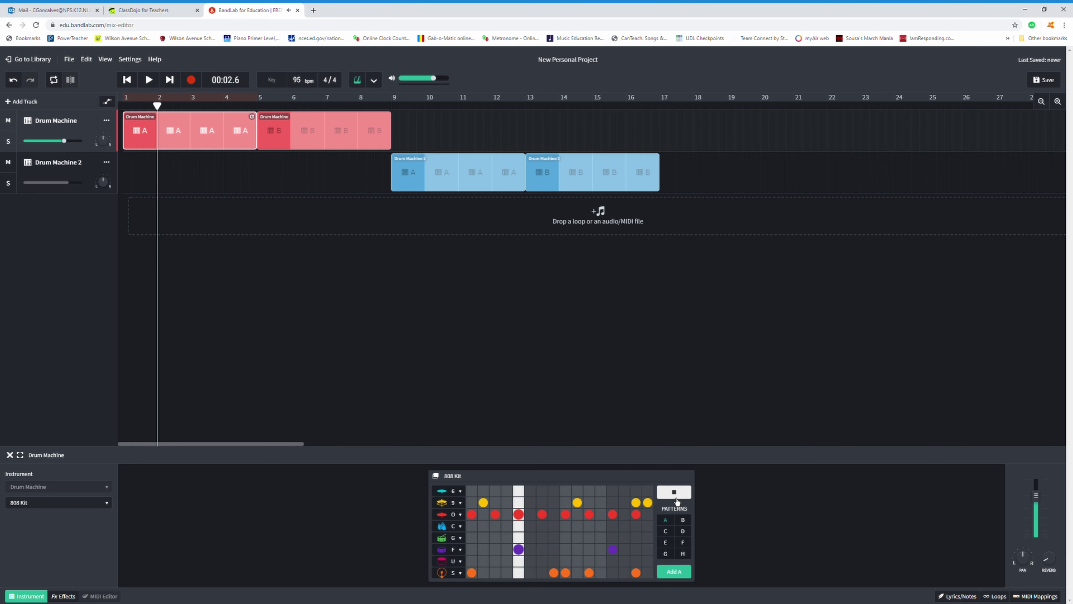
left_click(564, 550)
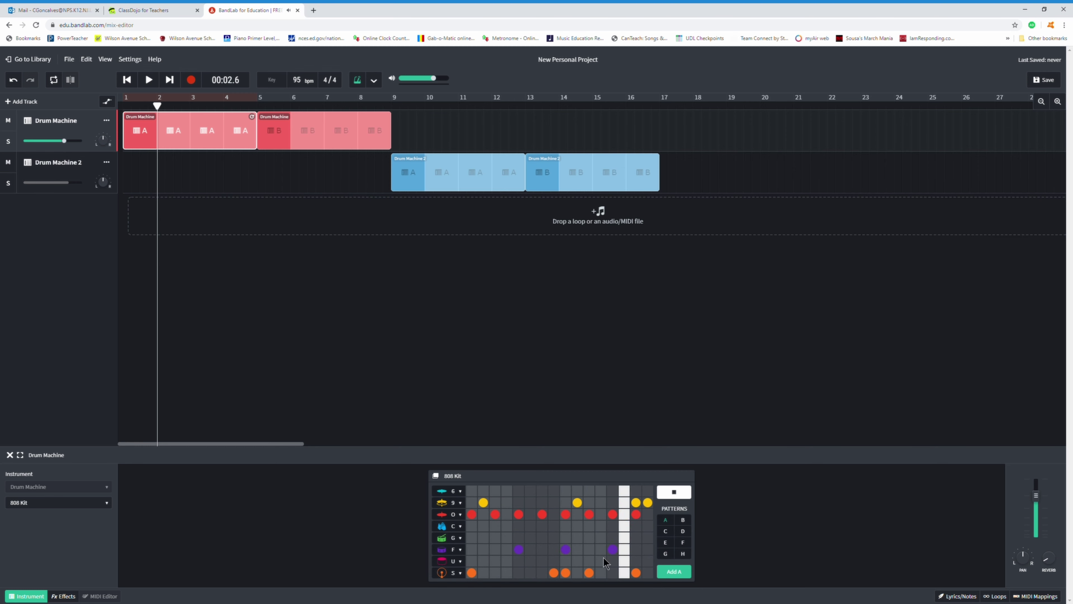
left_click(566, 550)
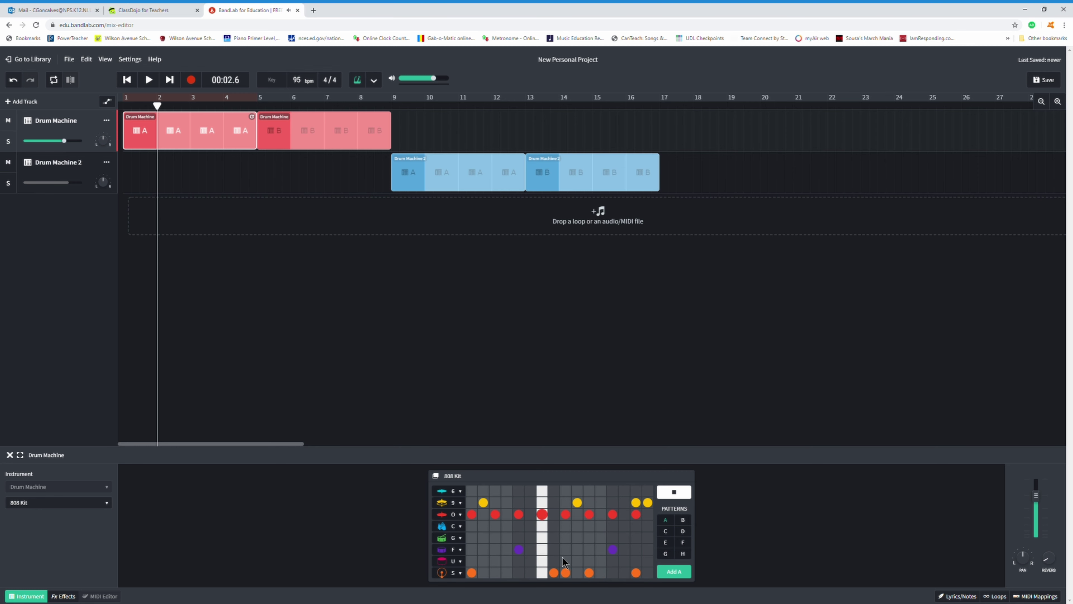
left_click(496, 561)
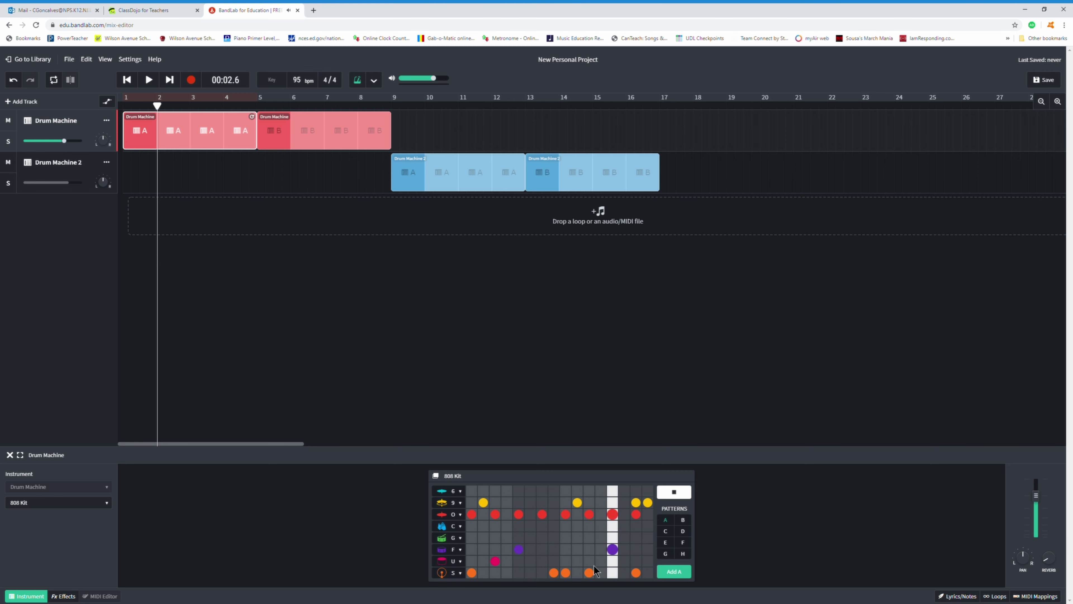
left_click(625, 561)
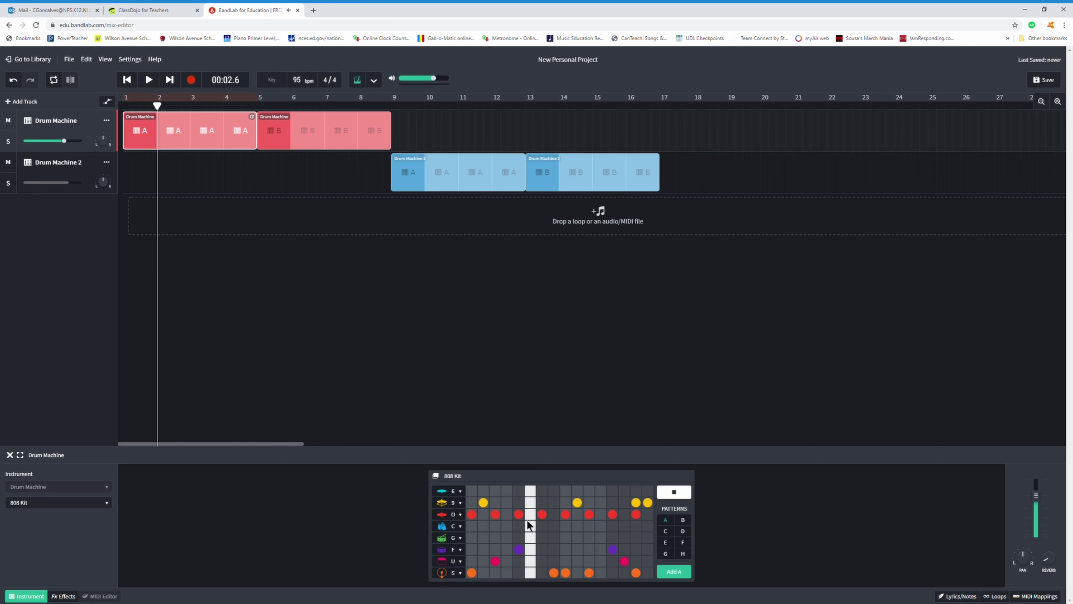
left_click(677, 497)
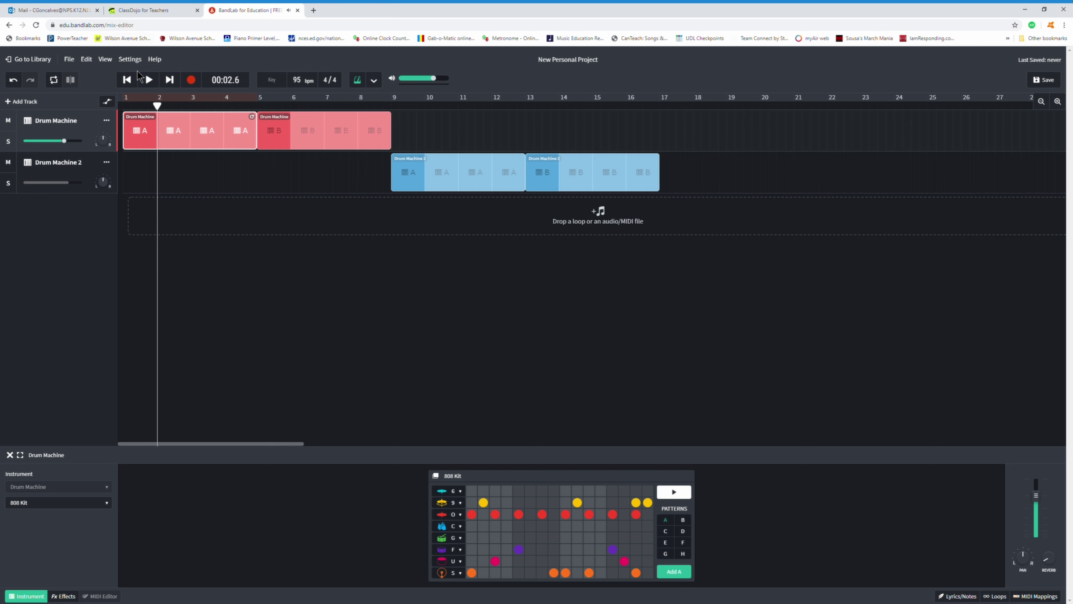
Play the two drum tracks from the start of the project, turning off the metronome during playback
left_click_drag(160, 110, 128, 102)
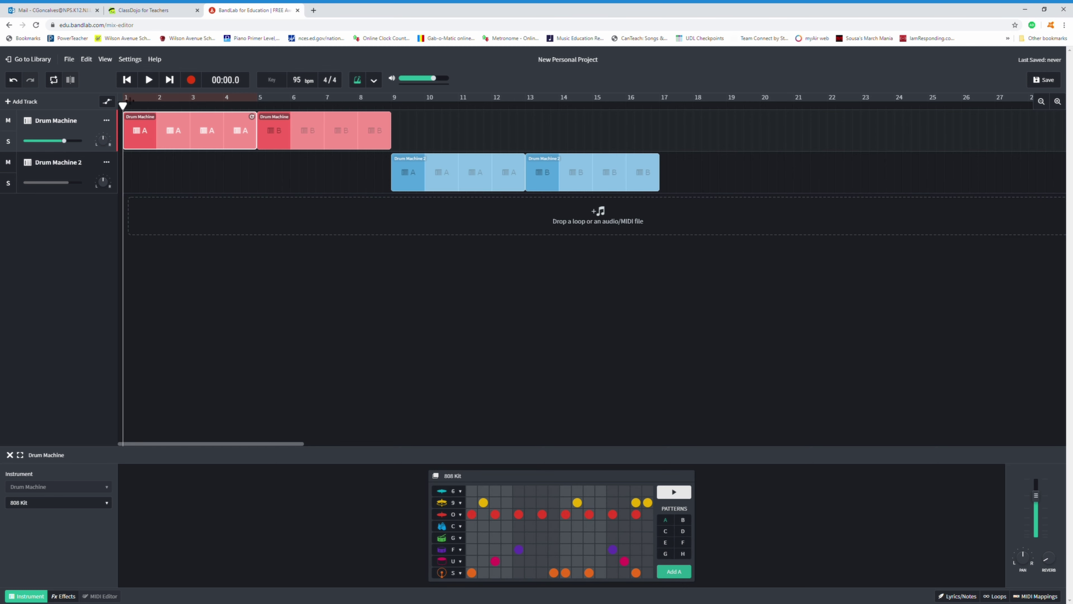
left_click(149, 81)
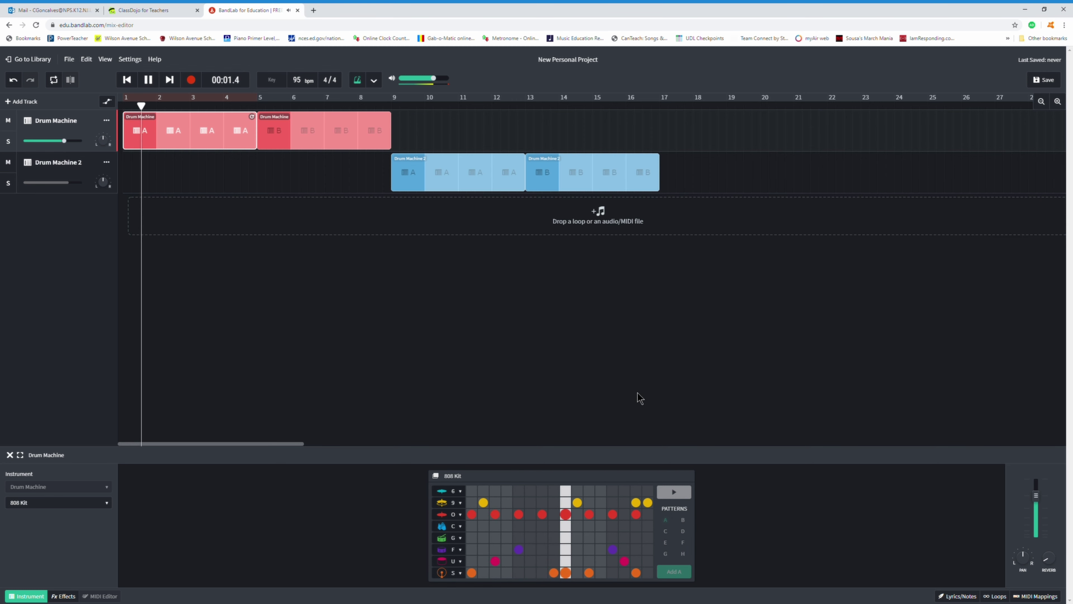
left_click(364, 86)
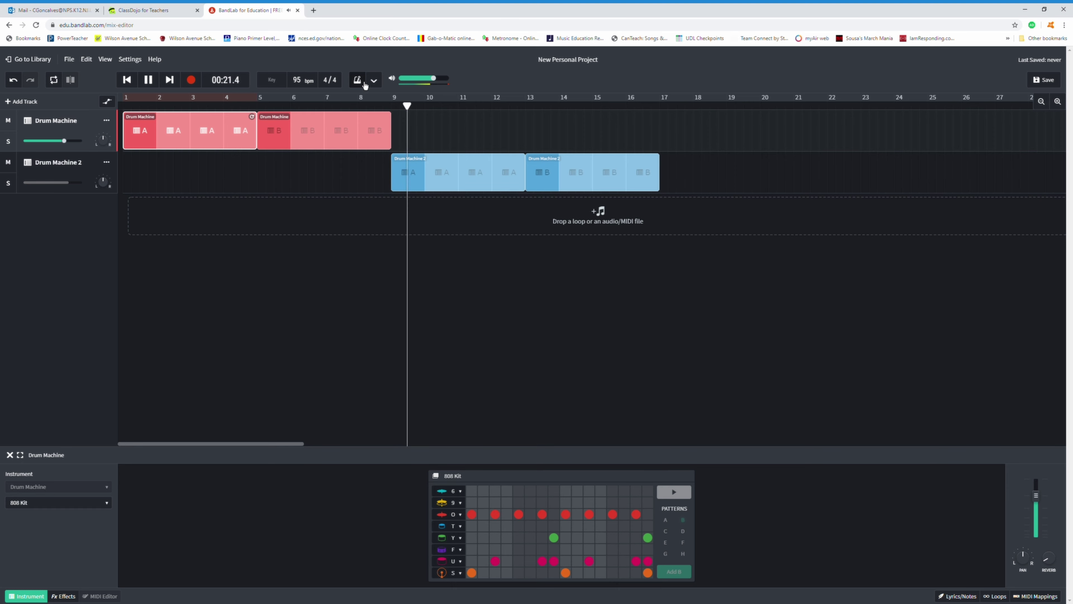
left_click(425, 174)
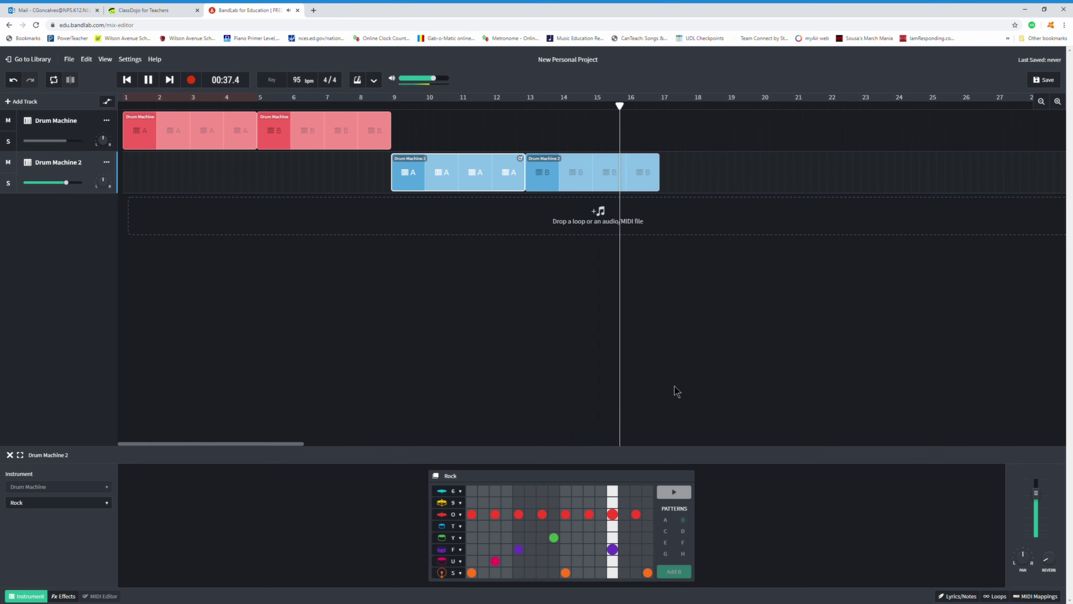
left_click(148, 79)
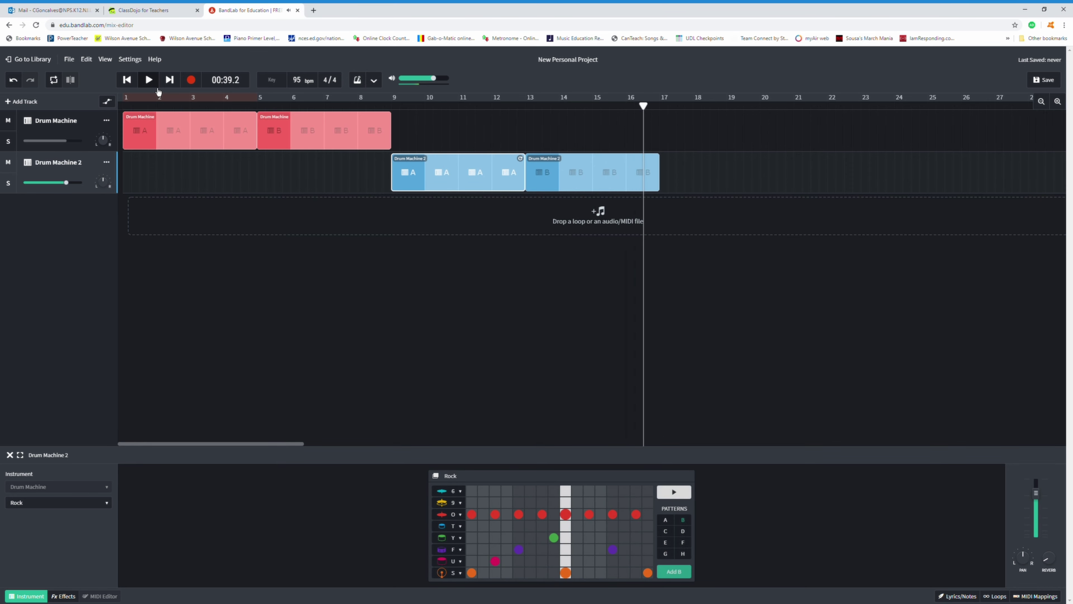
Add an Instrument track and try a few notes on its Grand Piano
left_click(22, 103)
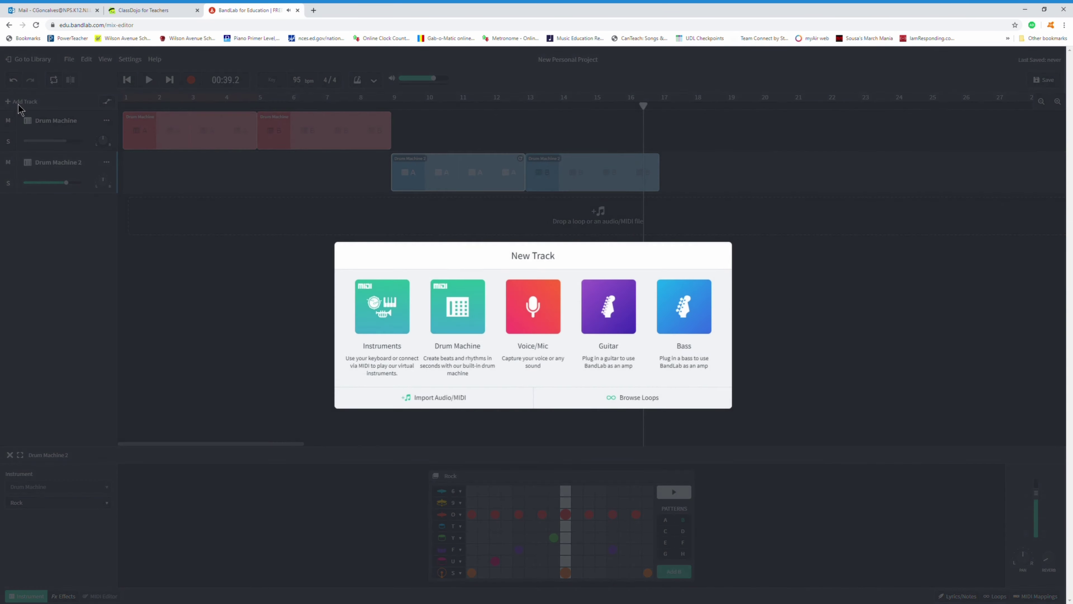
left_click(379, 308)
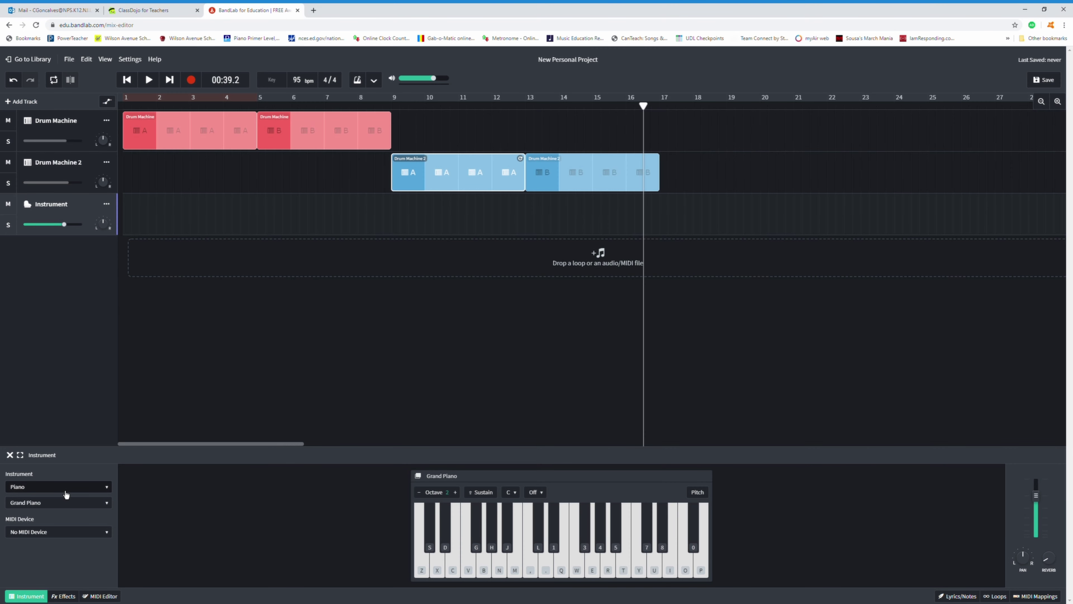
left_click(506, 574)
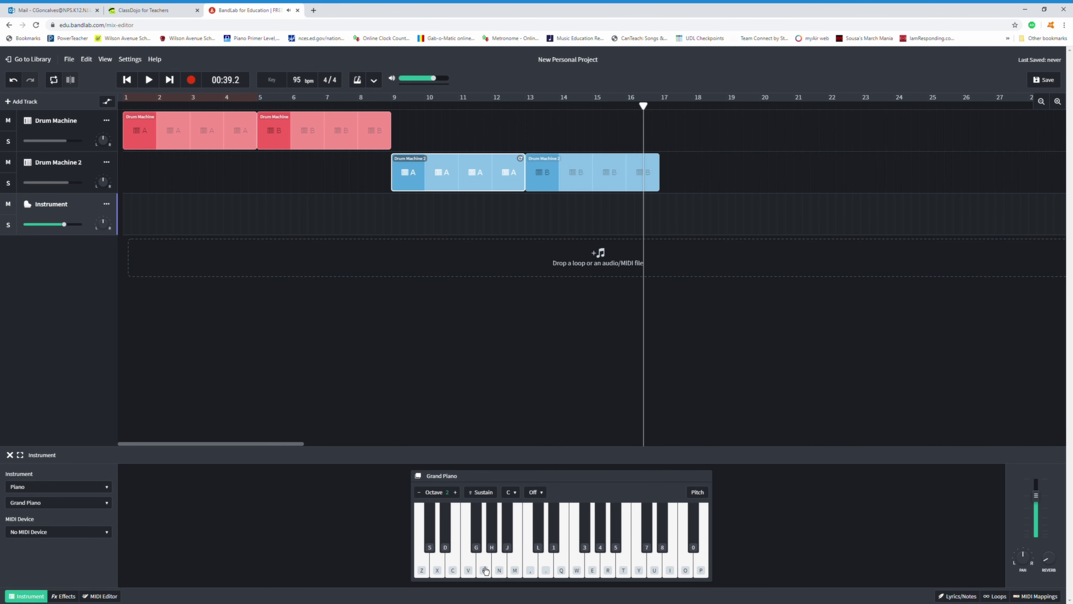
left_click(508, 565)
Close the instrument editor and delete the Instrument track, then show the same track options for Drum Machine 2 without applying any
left_click(10, 456)
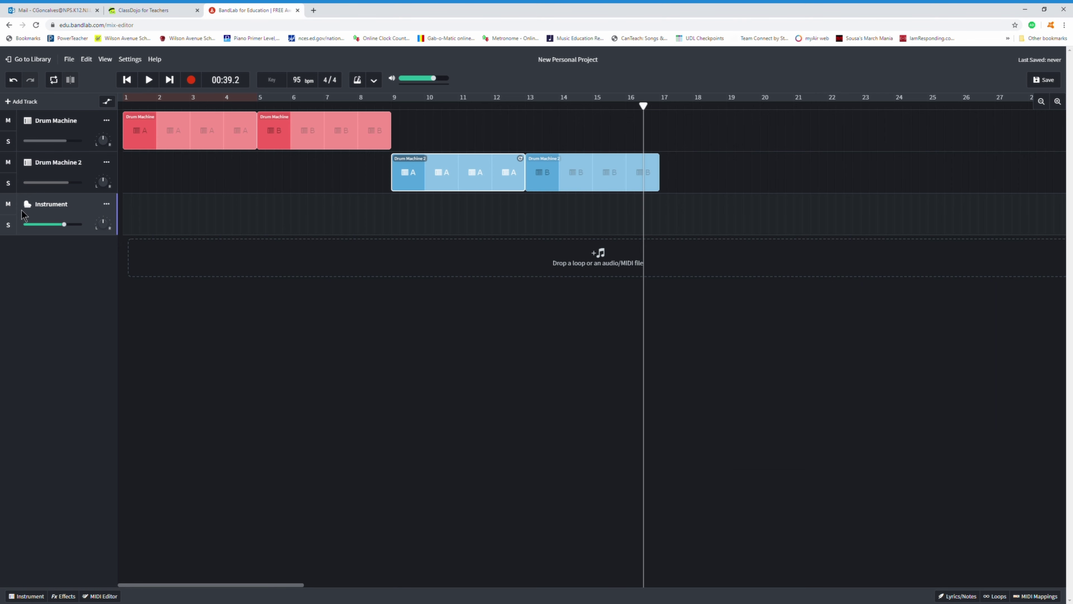
right_click(22, 210)
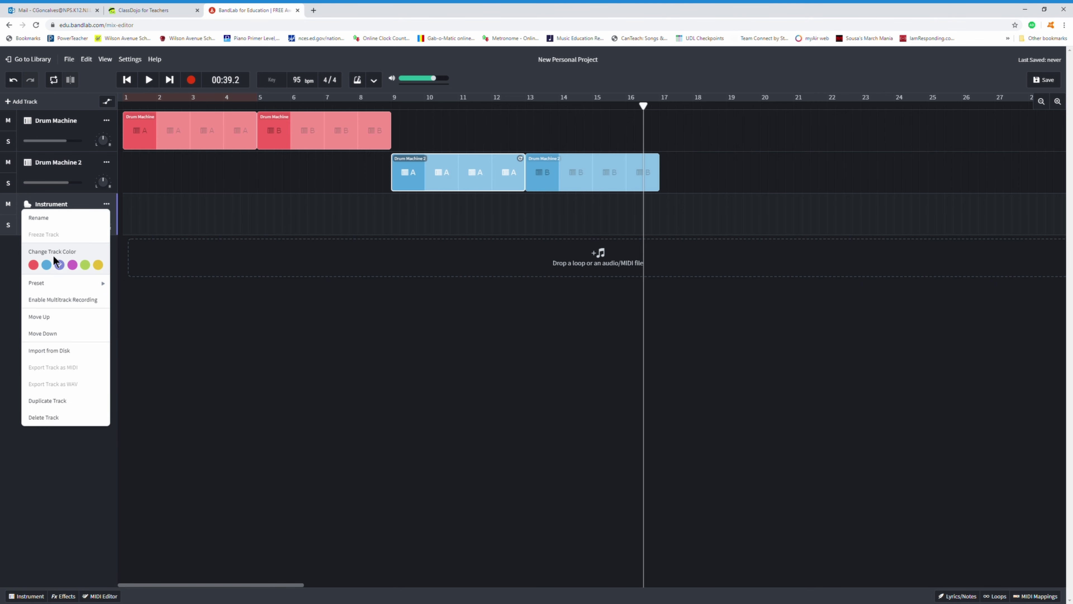
left_click(54, 419)
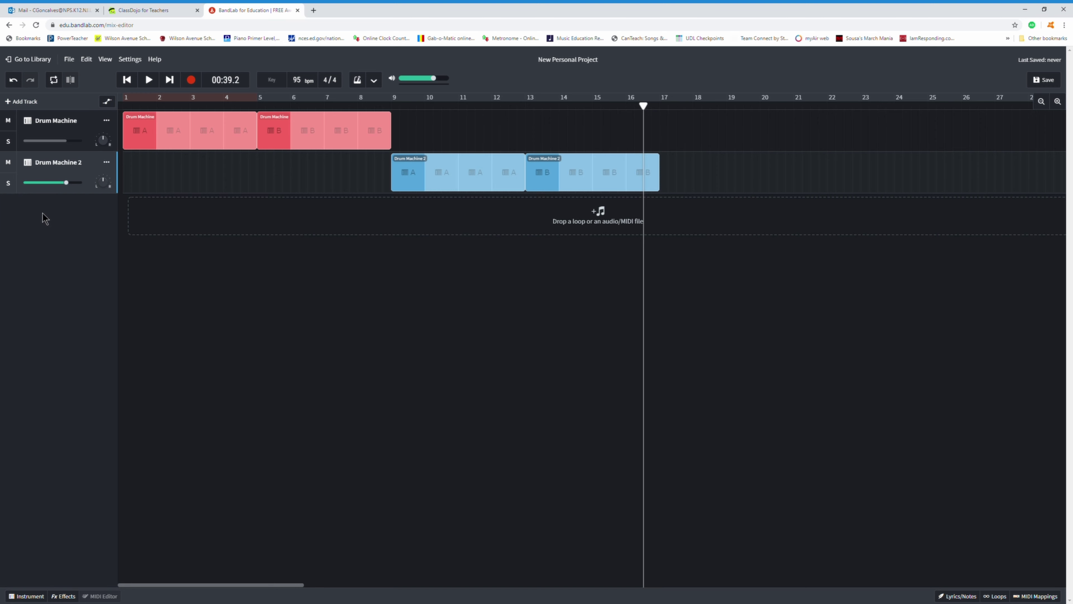
right_click(40, 170)
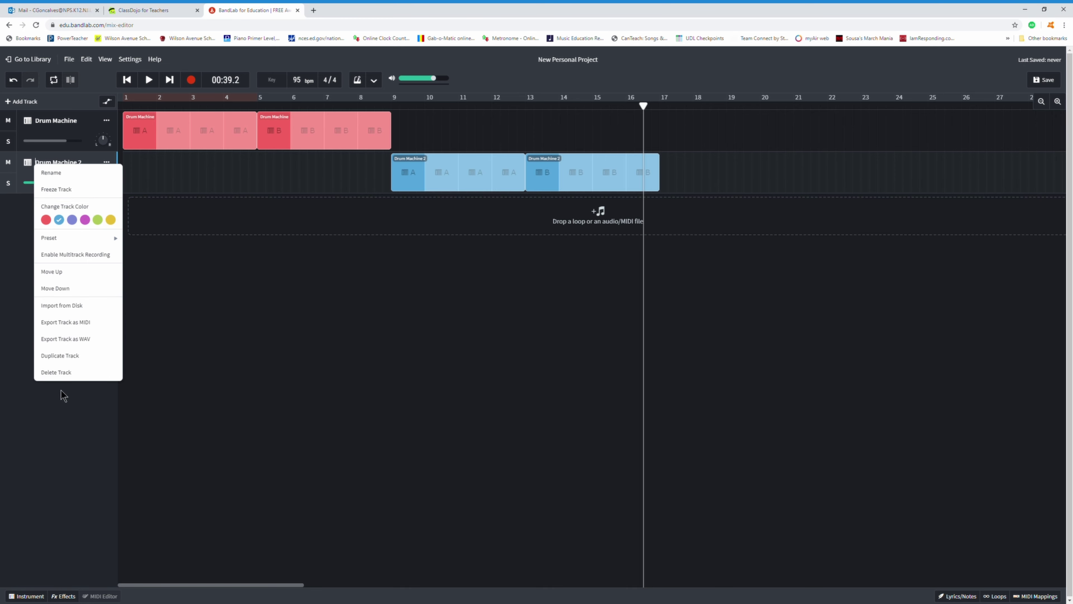
left_click(70, 400)
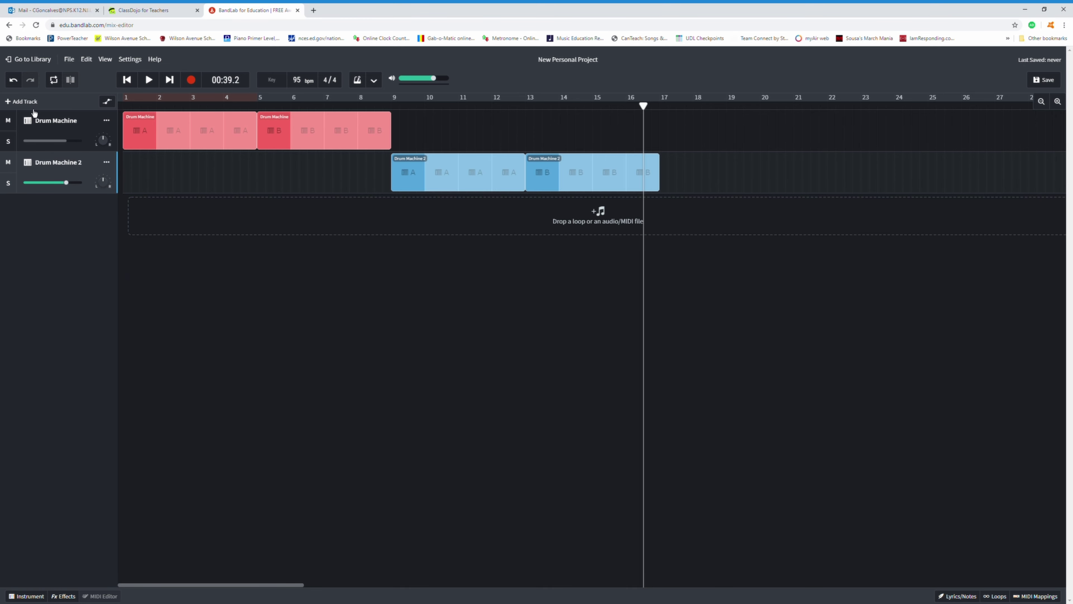
Add an Instrument track to the project and show its Grand Piano instrument editor
left_click(26, 102)
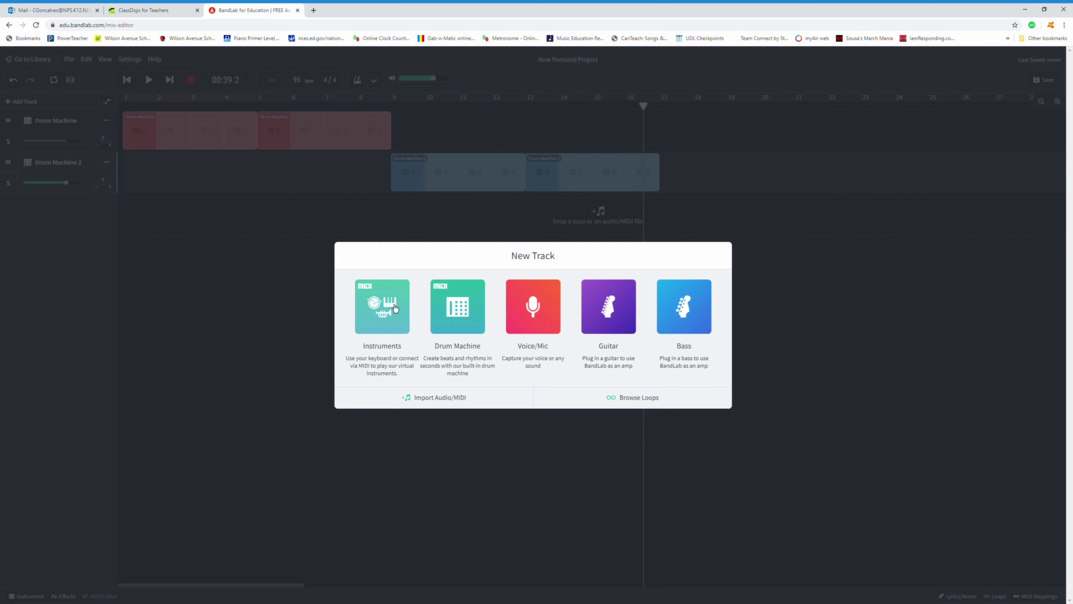
left_click(402, 292)
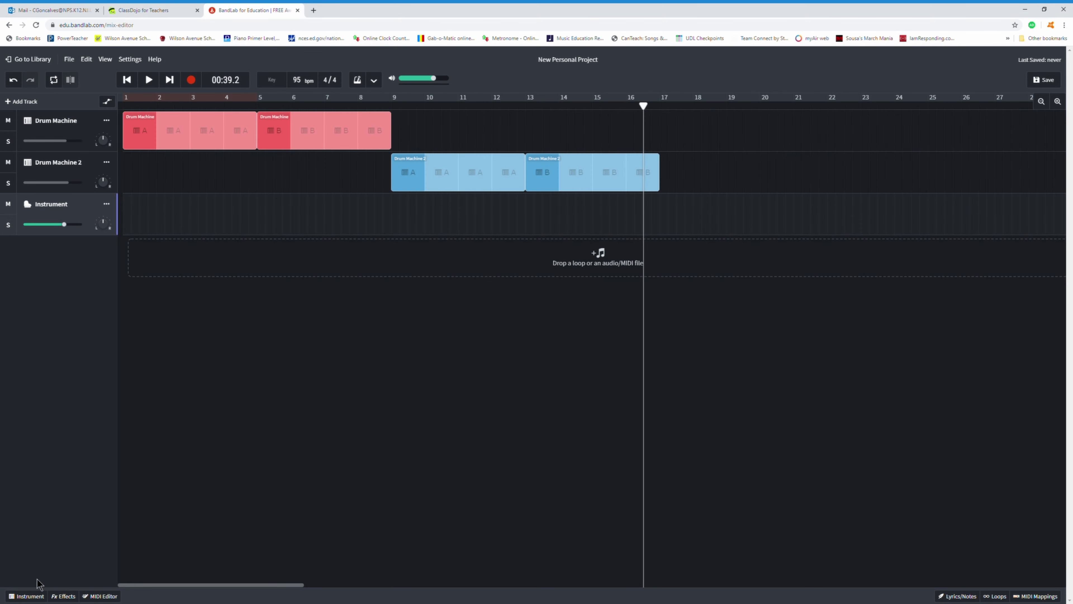
left_click(26, 596)
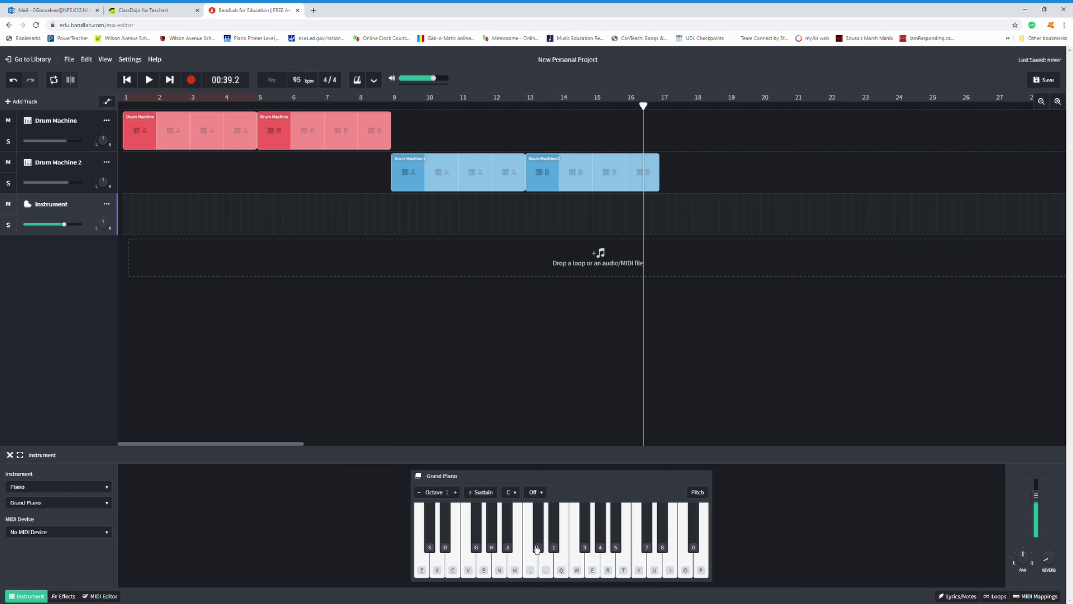
Try out the Grand Piano by playing a short run of notes without recording
key("n")
key("n")
key("n")
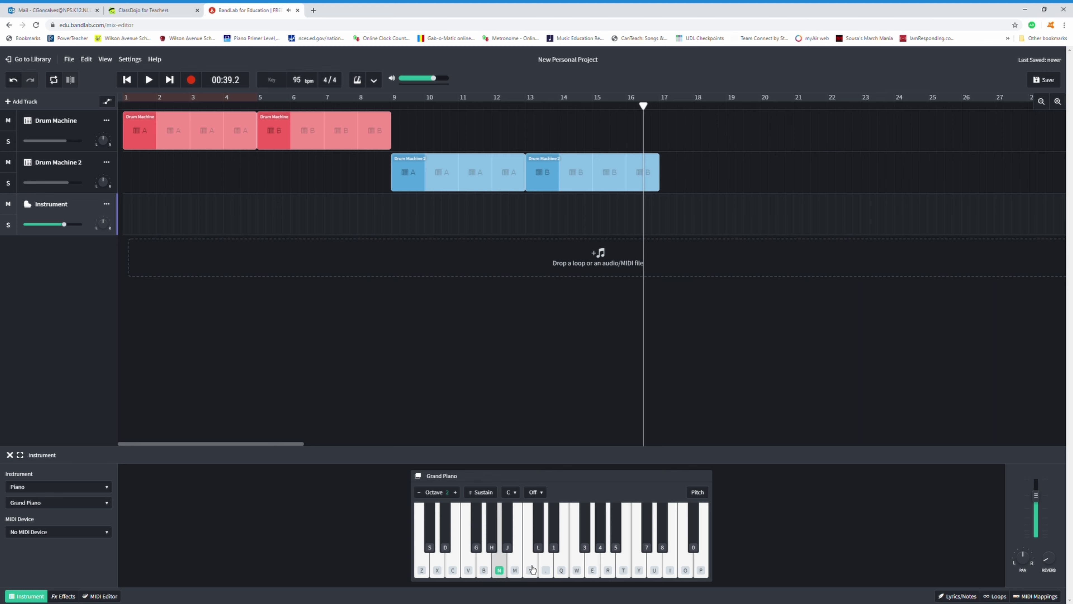
key("b")
key("n")
key("m")
key("n")
key("b")
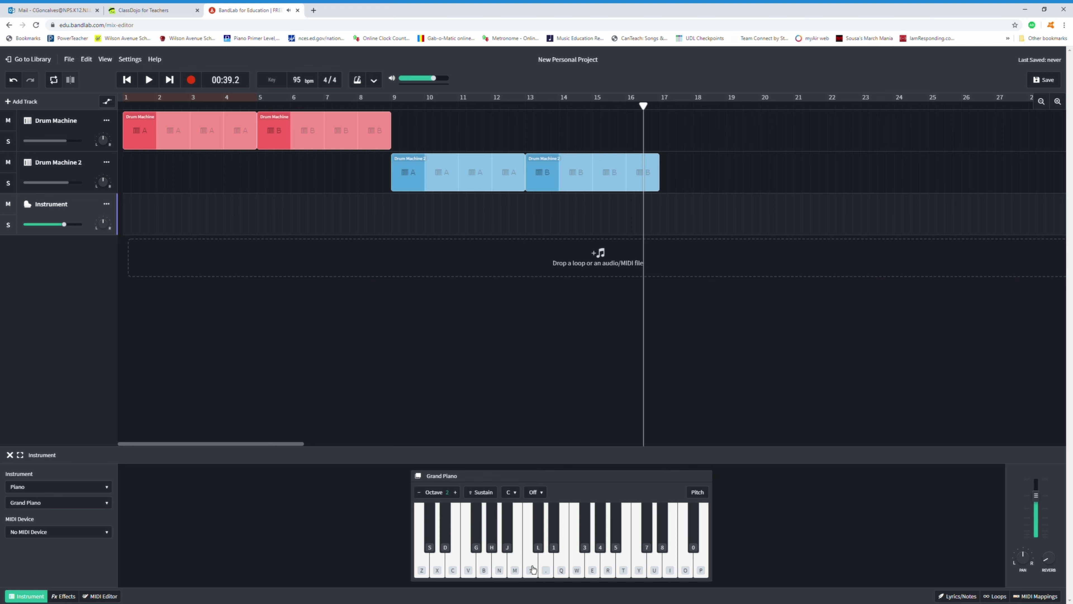
key("v")
key("b")
key("n")
key("c")
key("v")
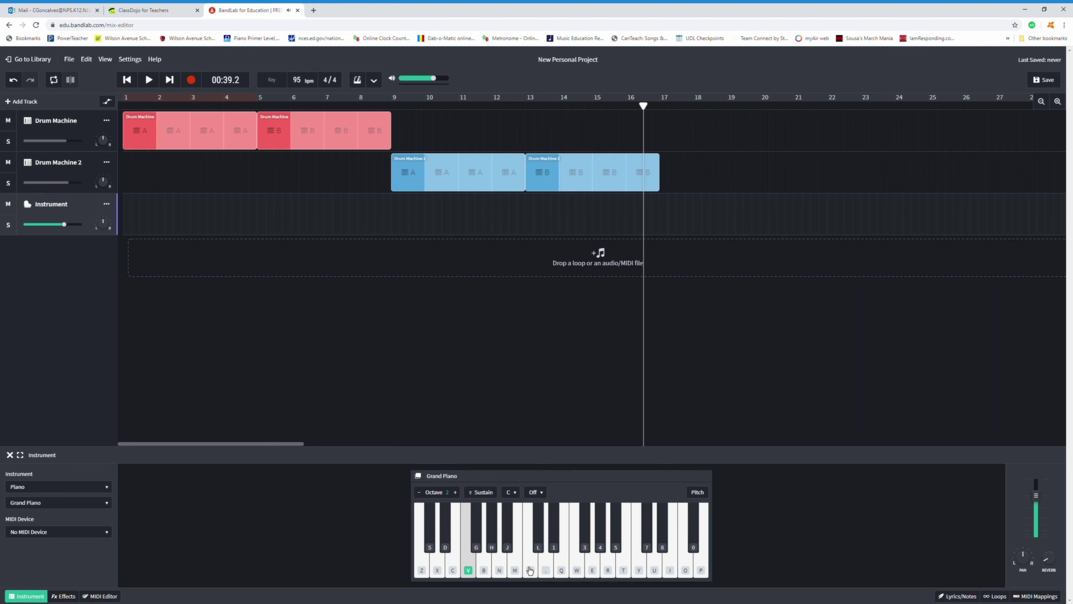
key("b")
key("n")
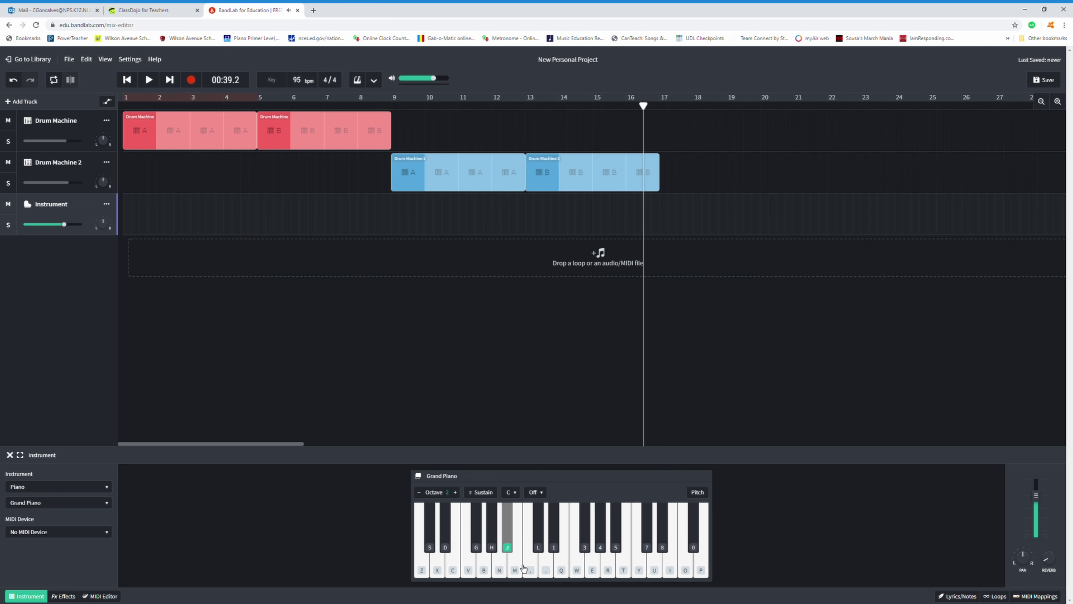
key("m")
key("c")
key("n")
key("g")
key("c")
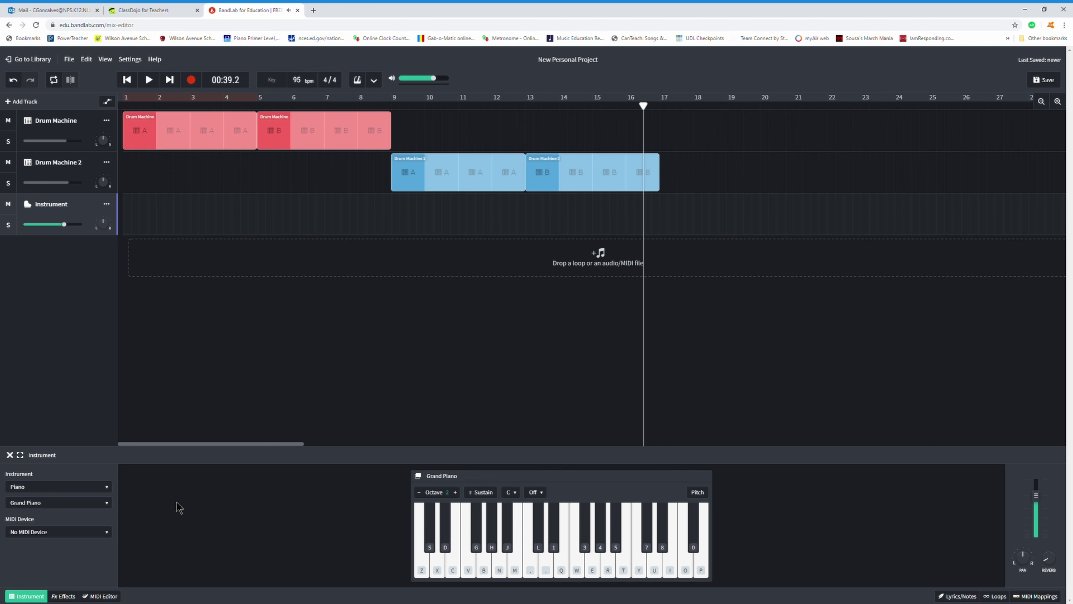
Change the Instrument track to Creator Kits with the Acid Hip Hop kit and try pads R and 5
left_click(83, 488)
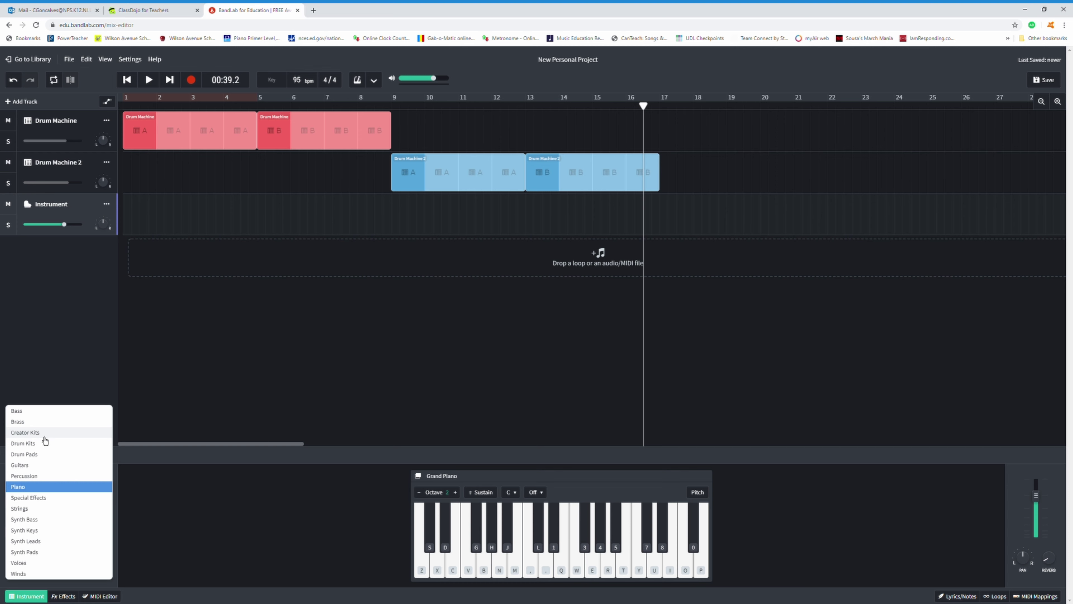
left_click(44, 435)
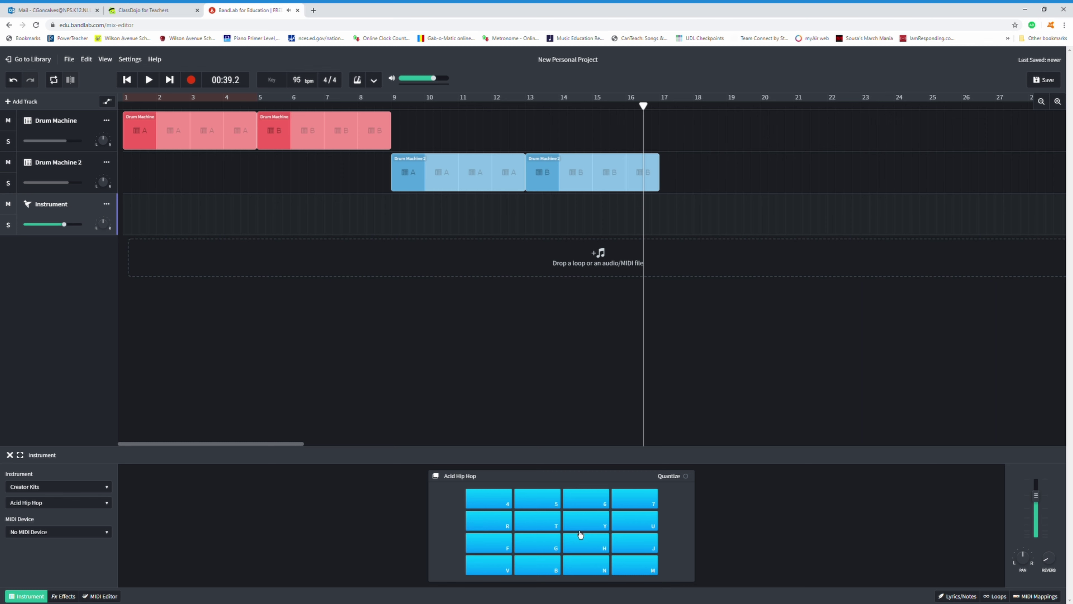
key("r")
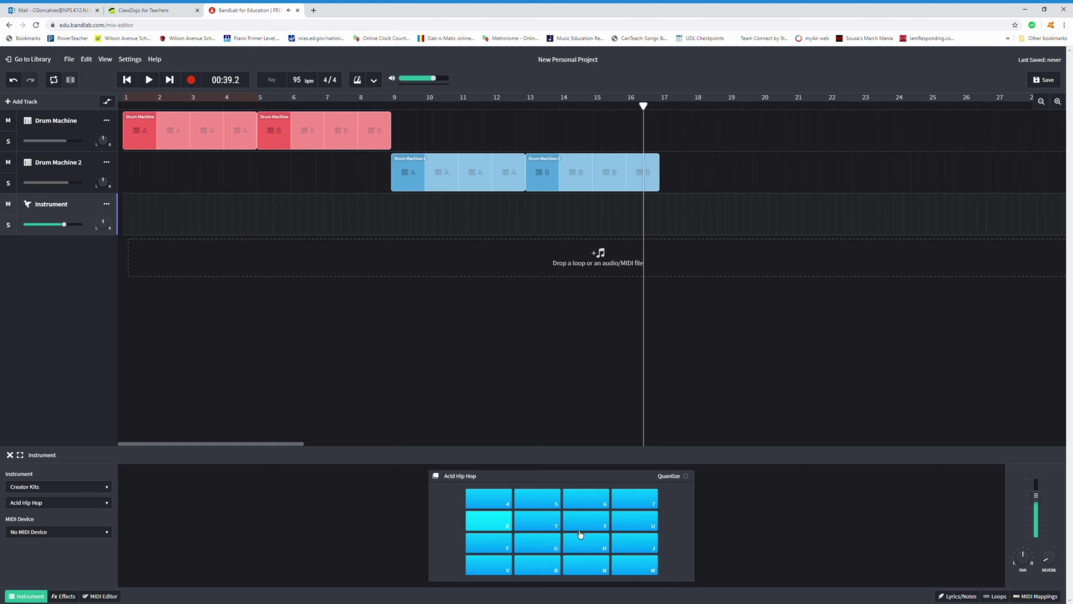
key("5")
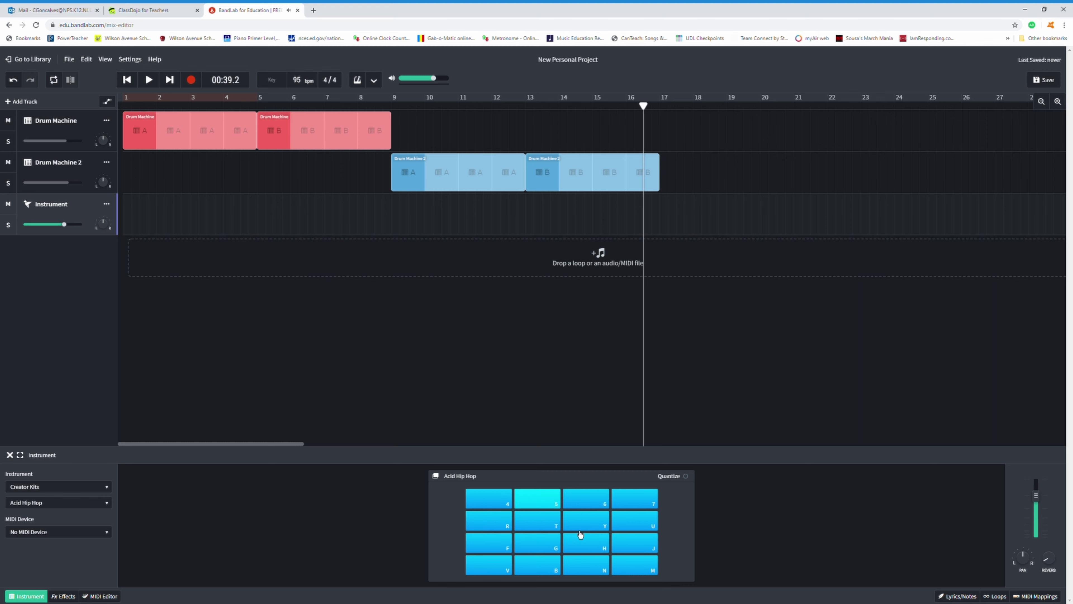
Audition pads T, G and F of the Acid Hip Hop kit without recording
key("t")
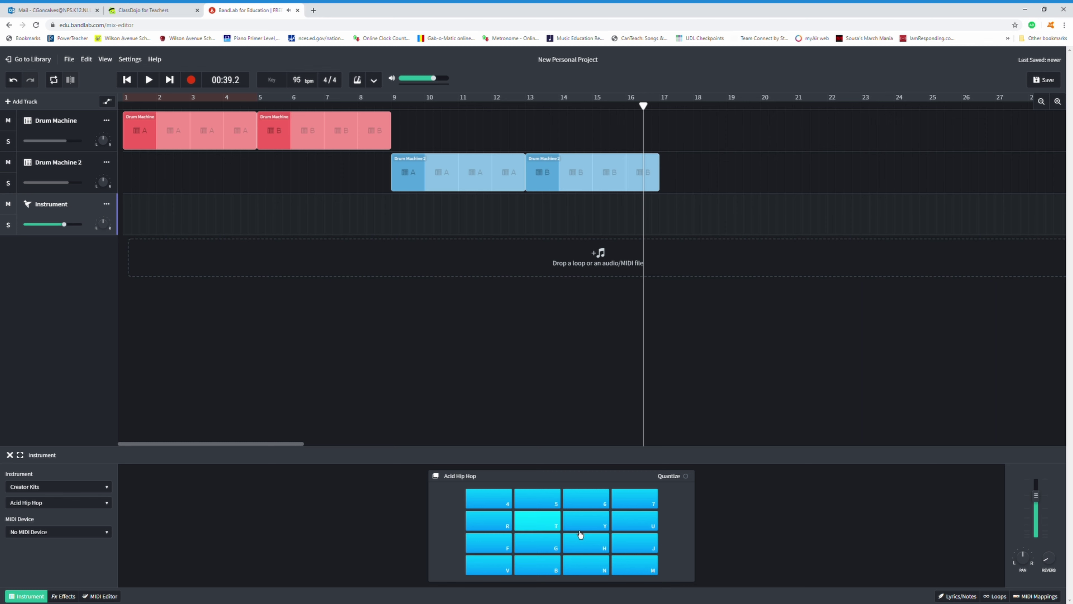
key("g")
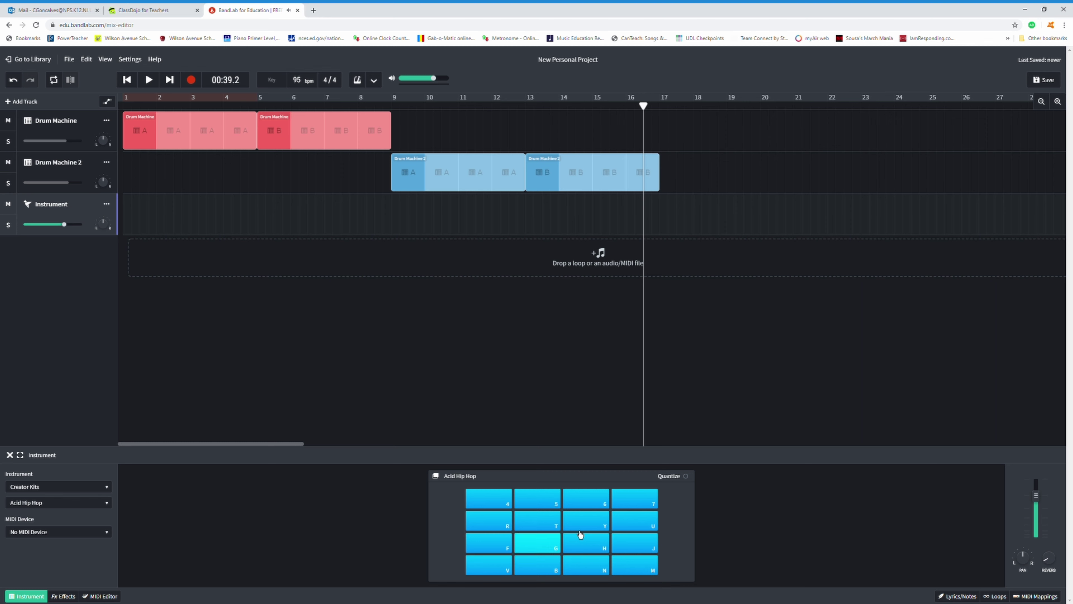
key("f")
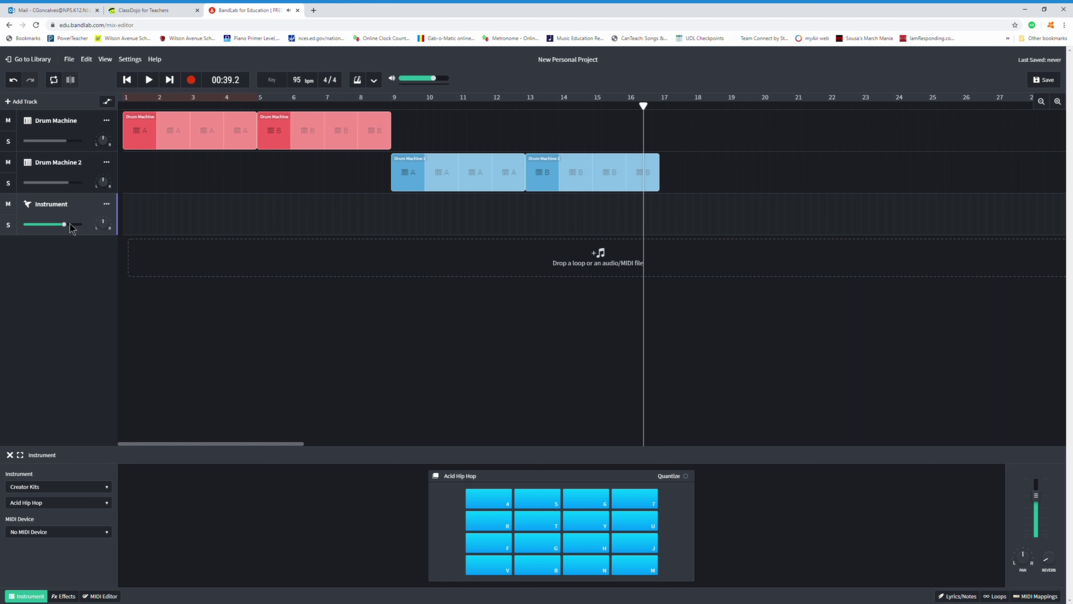
Return the playhead to the start of the project and try out more Acid Hip Hop pads, including 6 and 7
key("Home")
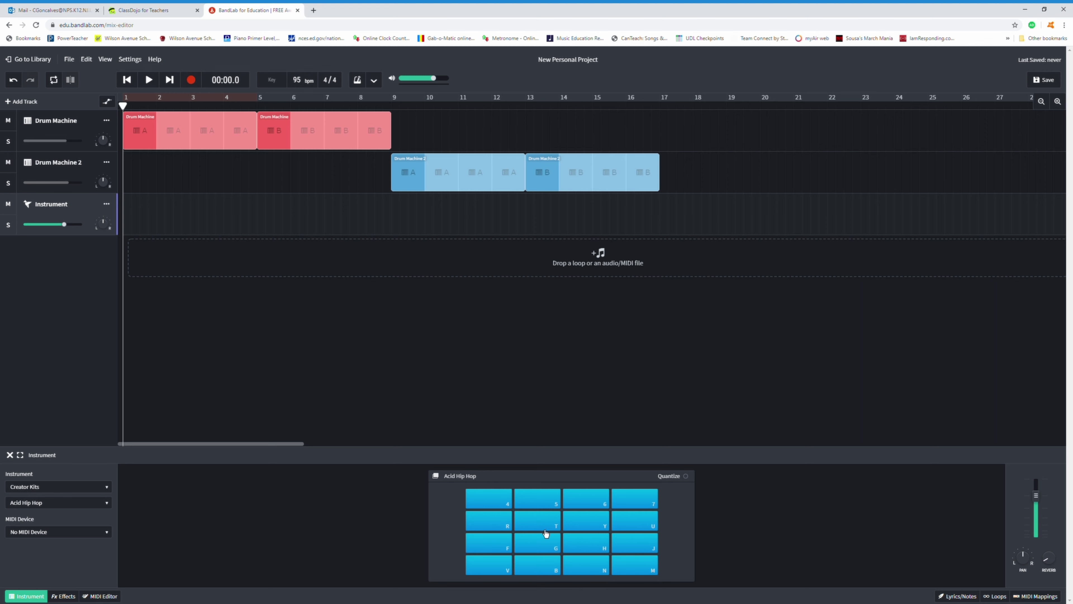
key("6")
key("7")
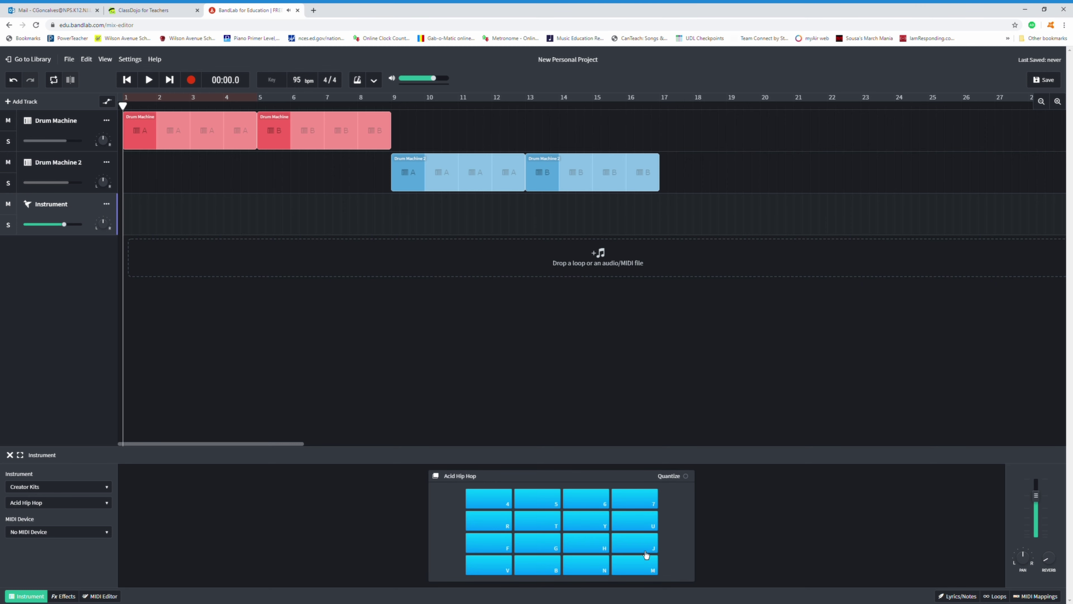
left_click(646, 554)
left_click(648, 532)
left_click(191, 79)
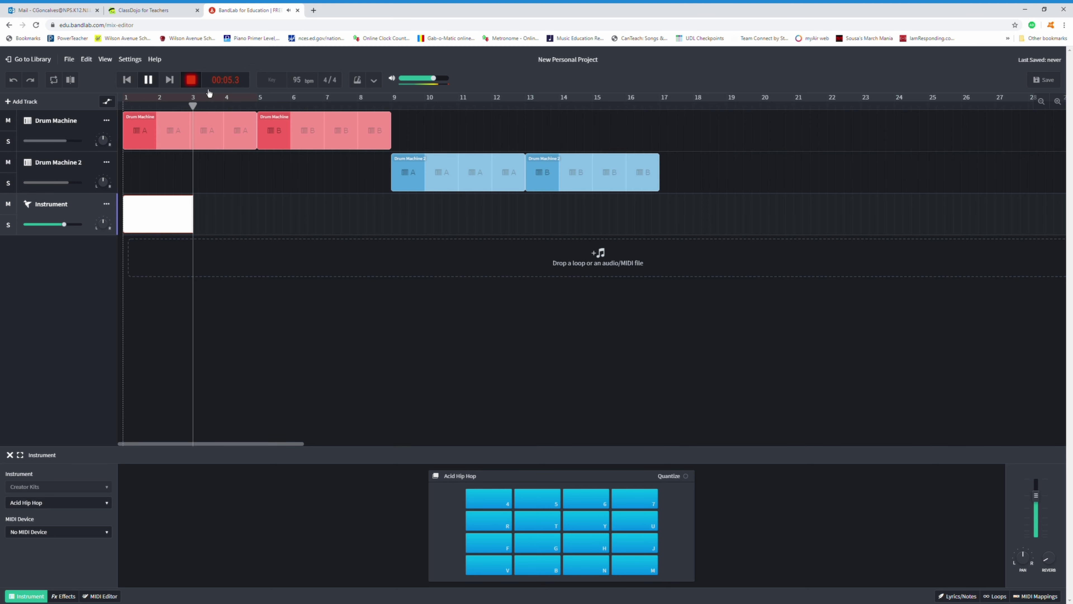
left_click(196, 82)
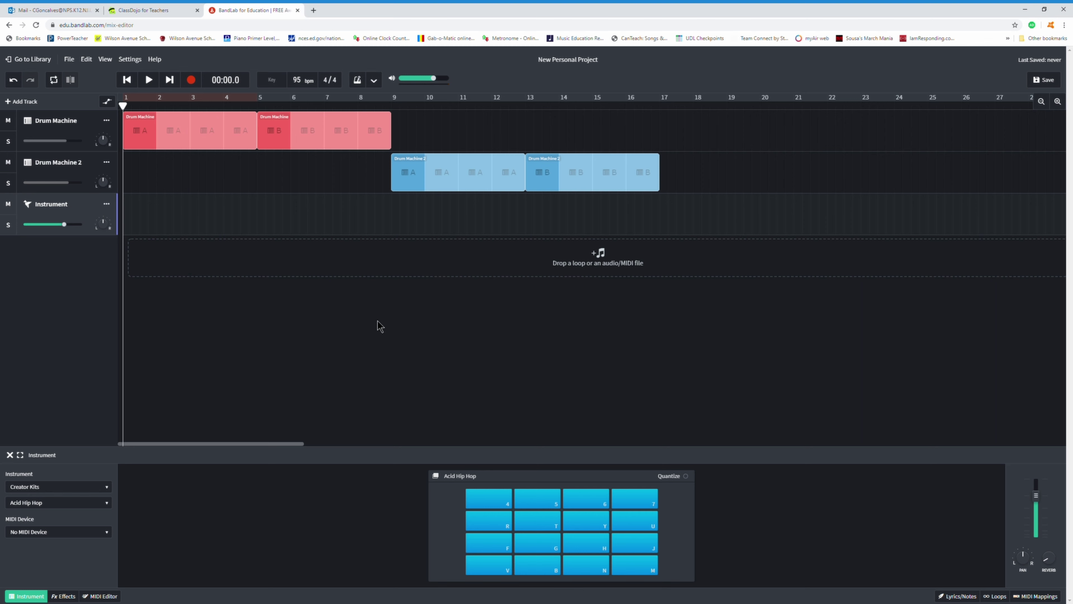
left_click(196, 82)
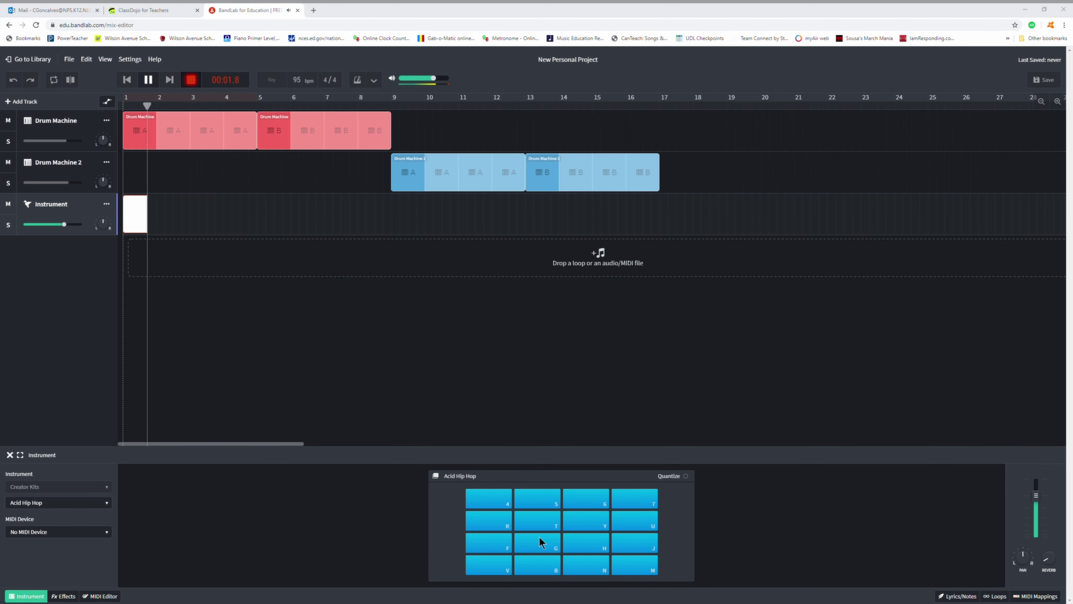
left_click(548, 550)
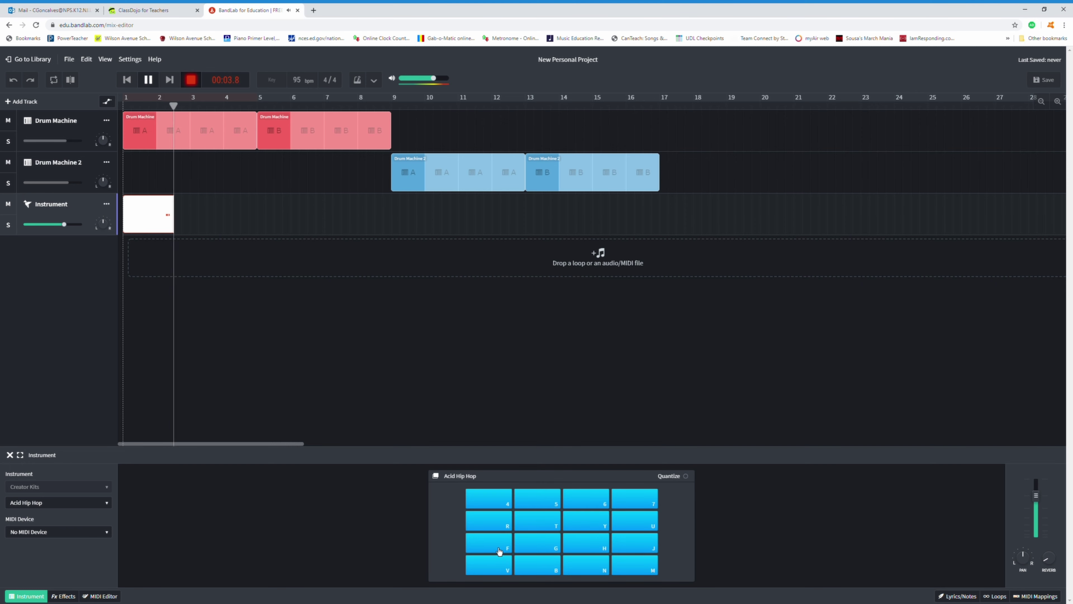
left_click(197, 83)
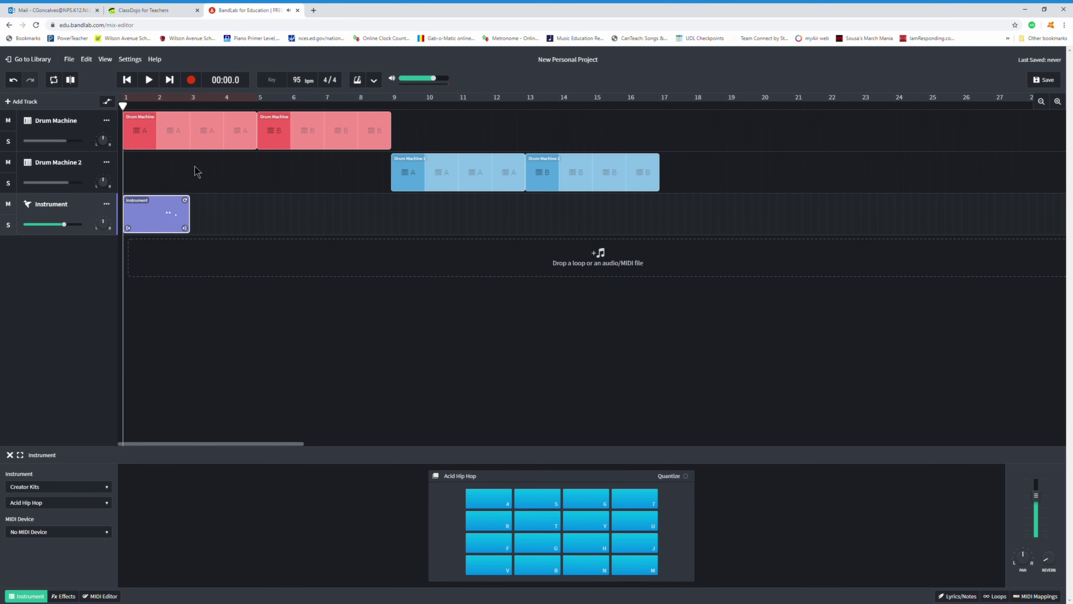
right_click(154, 224)
left_click(180, 267)
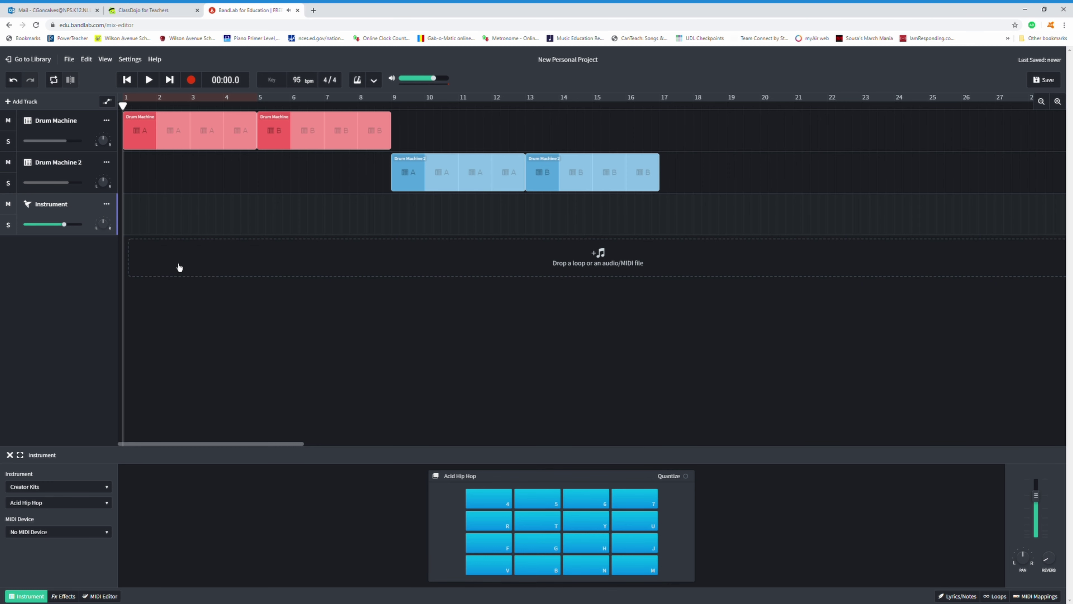
Record a take on the Instrument track from bar 1, playing the pads G, T and R in sequence four times over the Drum Machine section
left_click(199, 80)
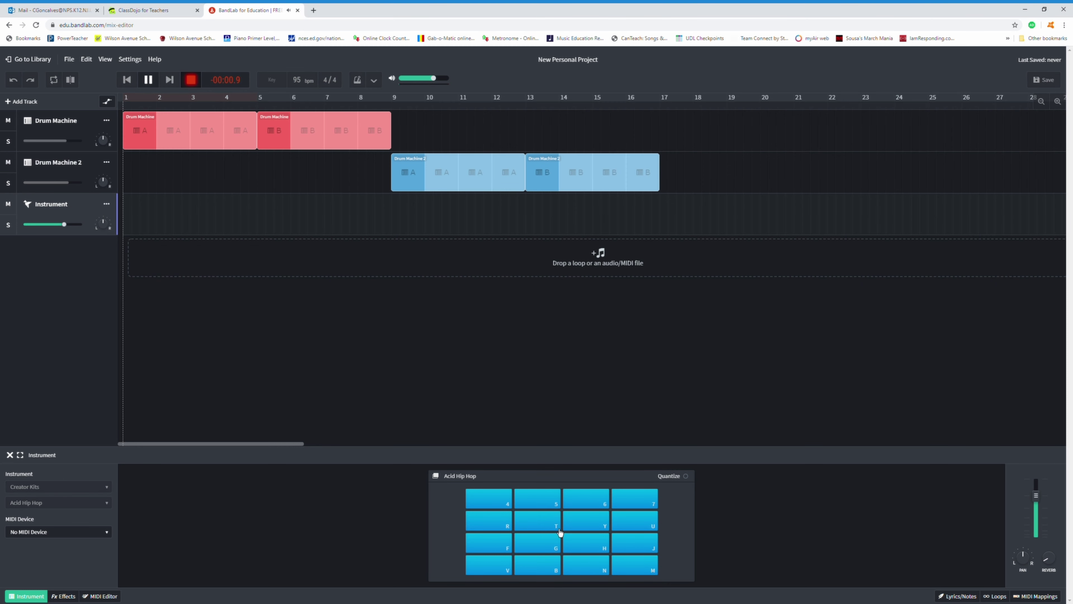
left_click(548, 544)
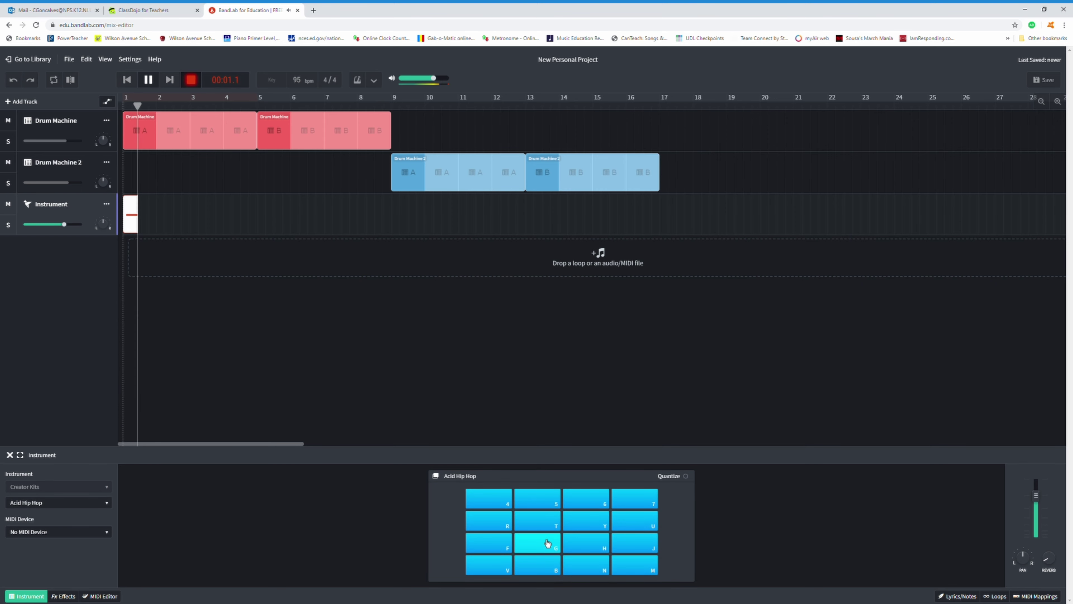
key("t")
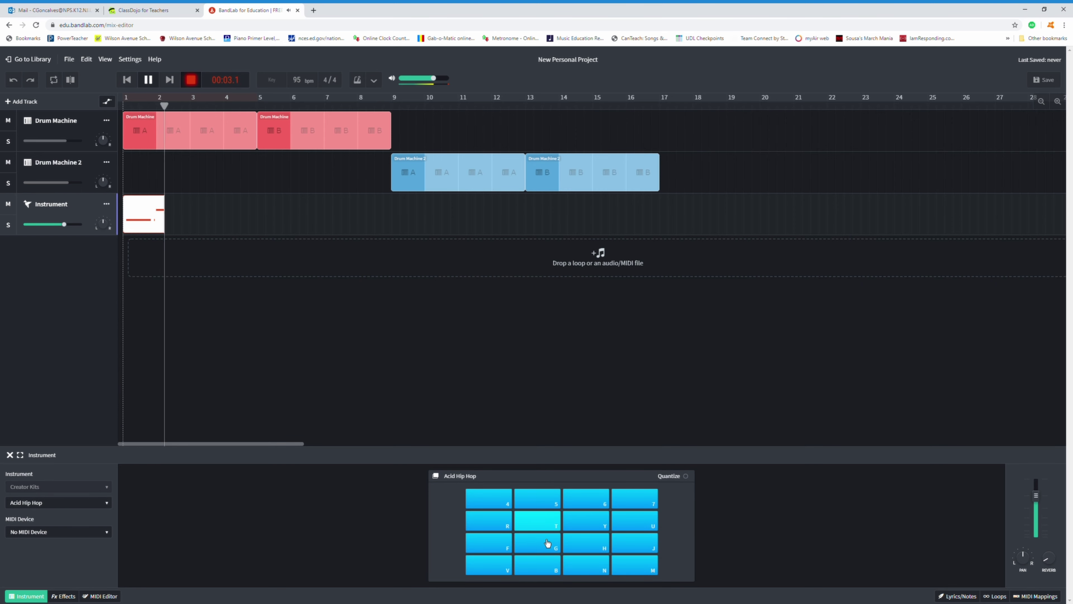
key("r")
left_click(547, 544)
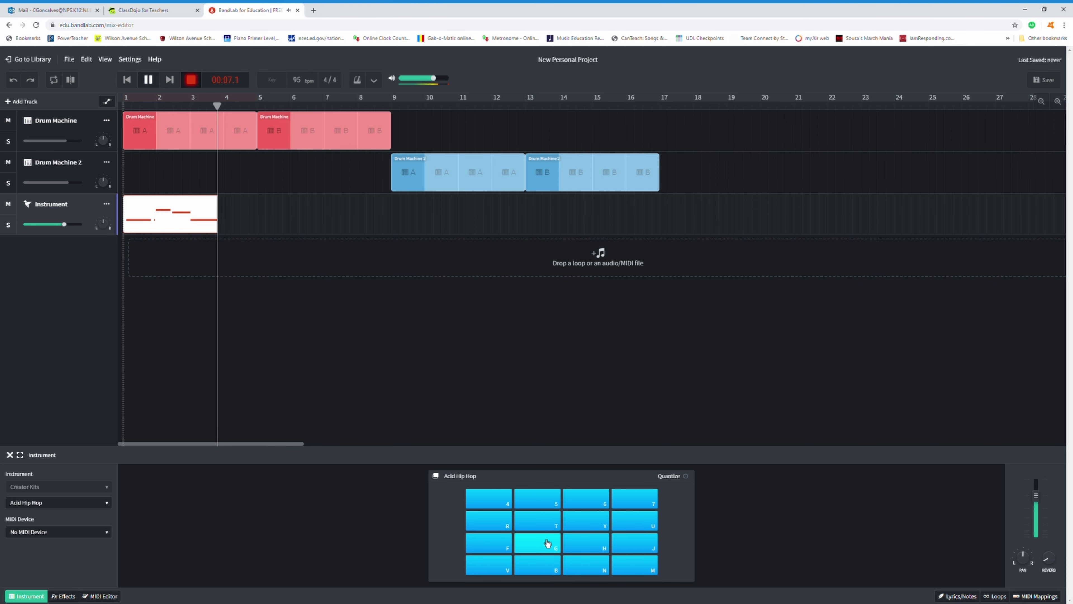
key("t")
key("r")
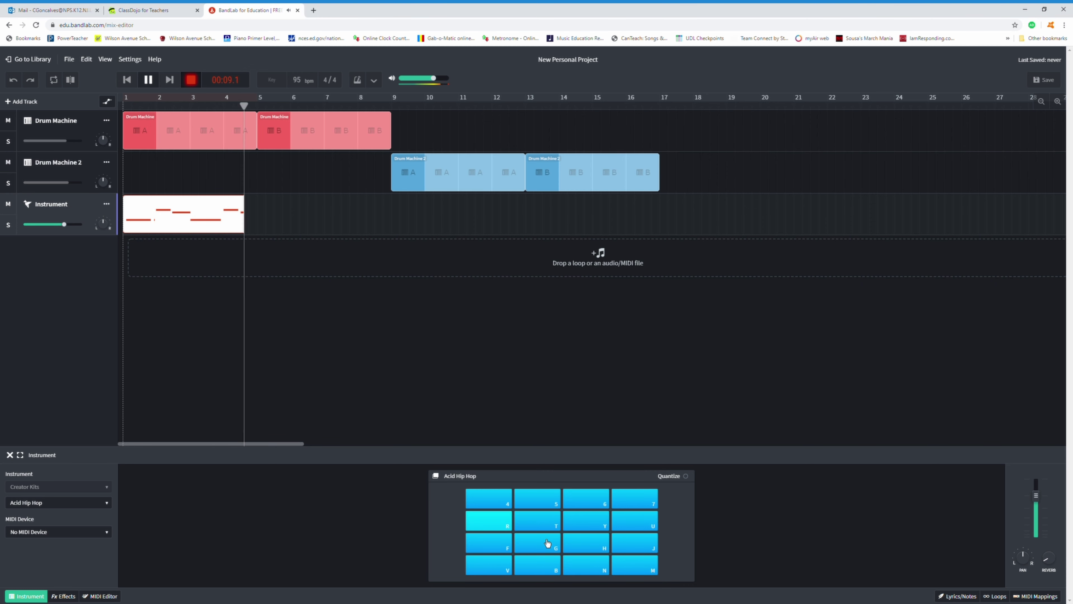
left_click(547, 544)
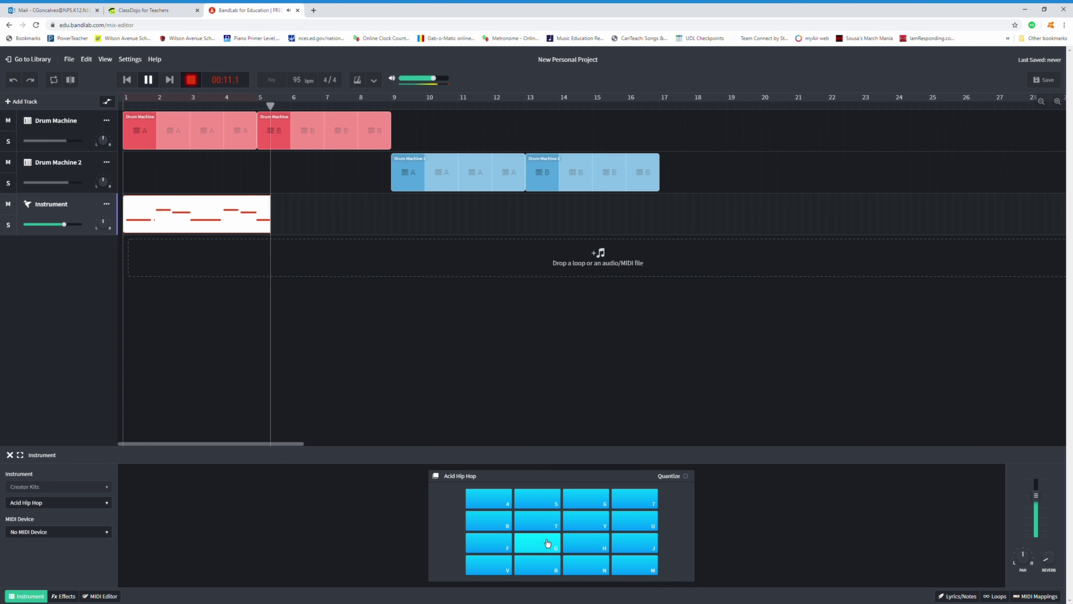
key("t")
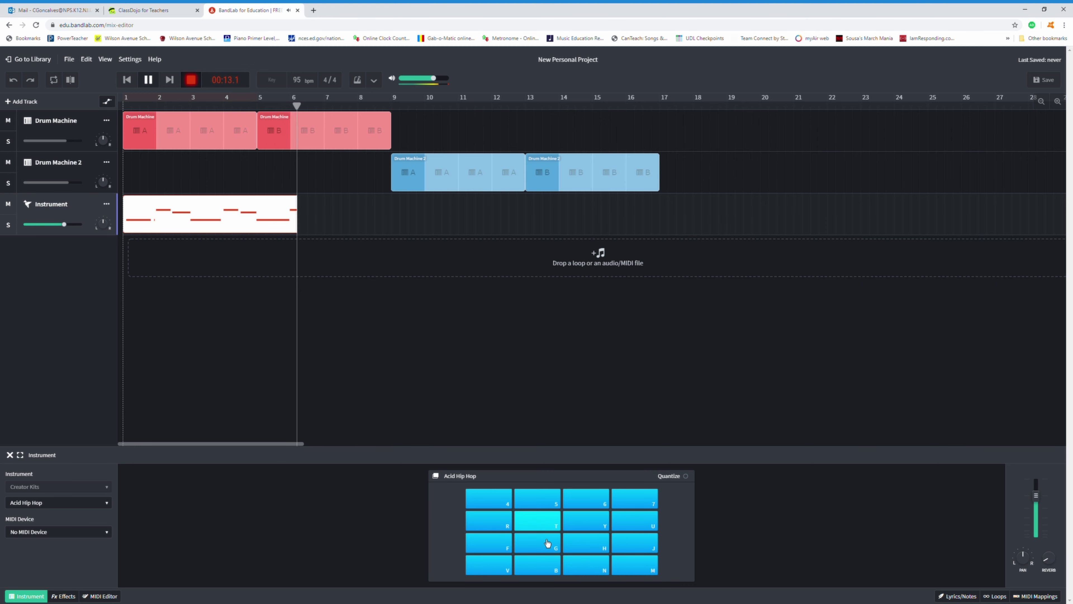
key("r")
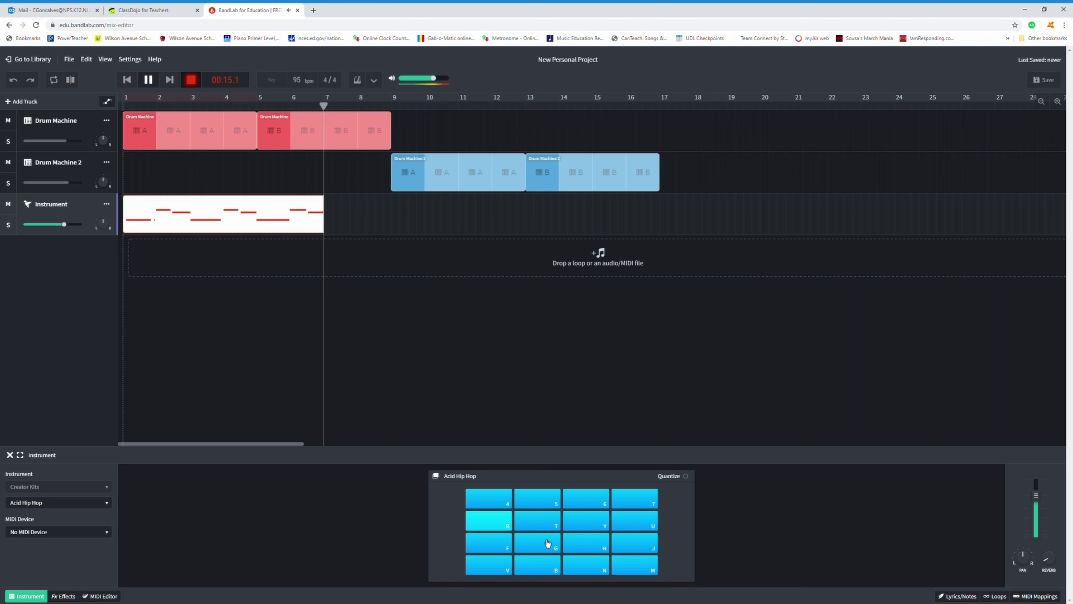
left_click(547, 543)
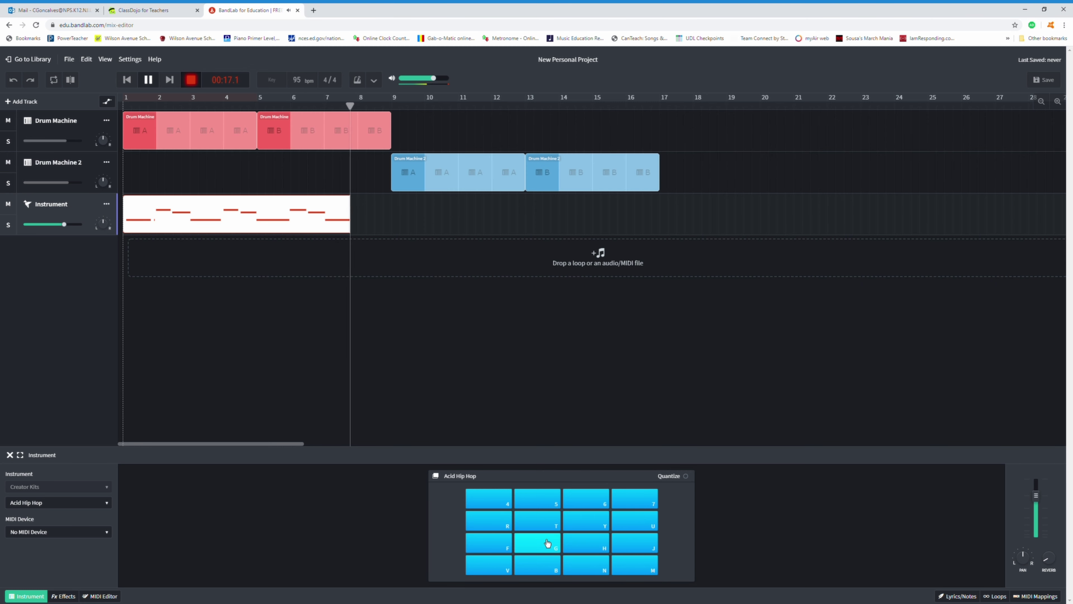
key("t")
key("r")
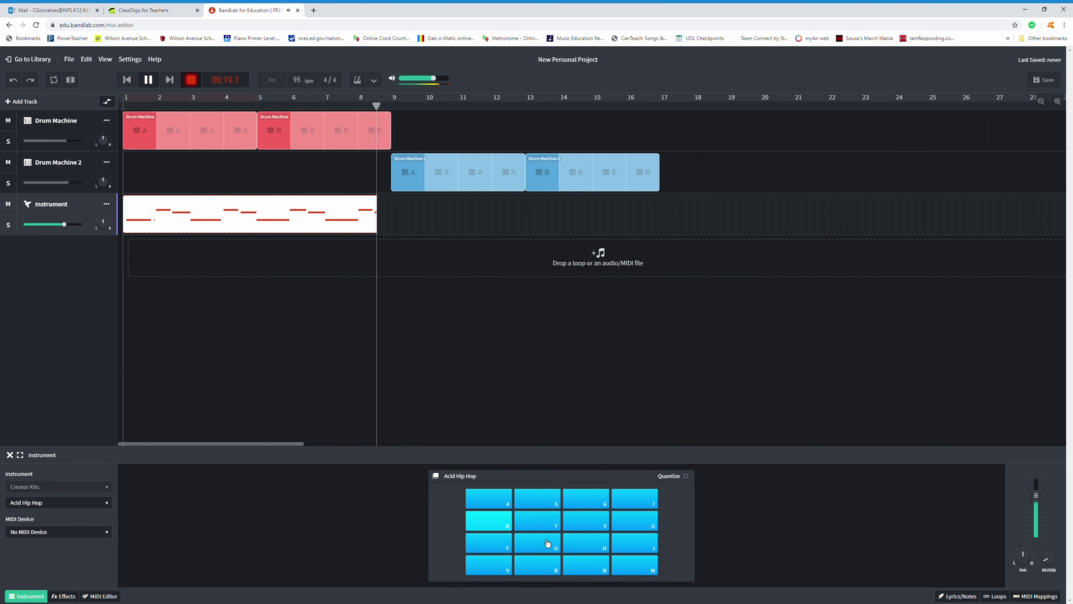
Continue the take over the Drum Machine 2 section with pads U, Y, H, J and N, and stop recording before bar 13
key("u")
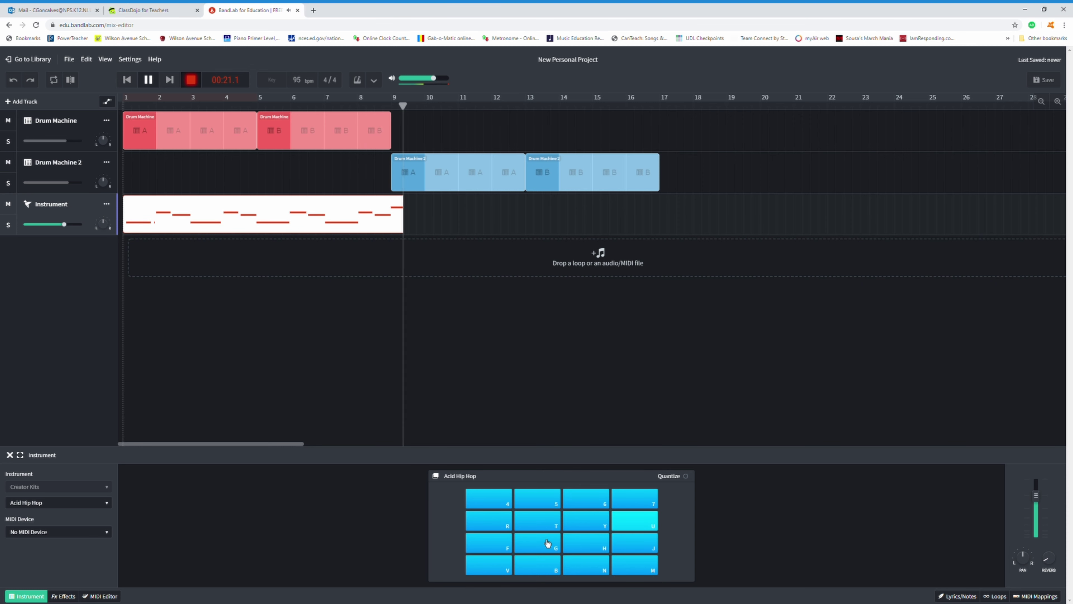
key("y")
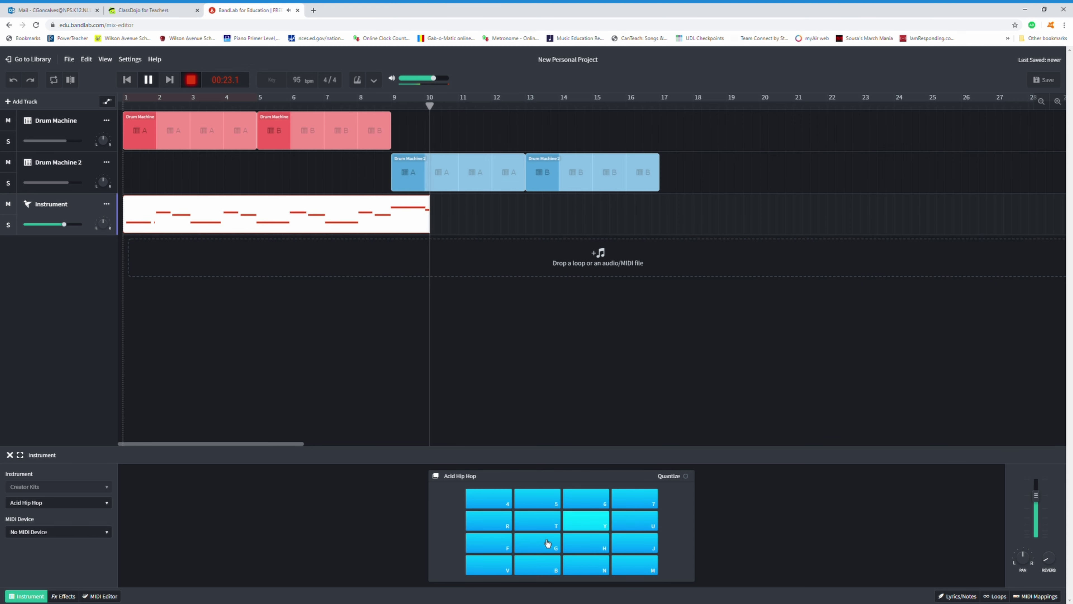
key("h")
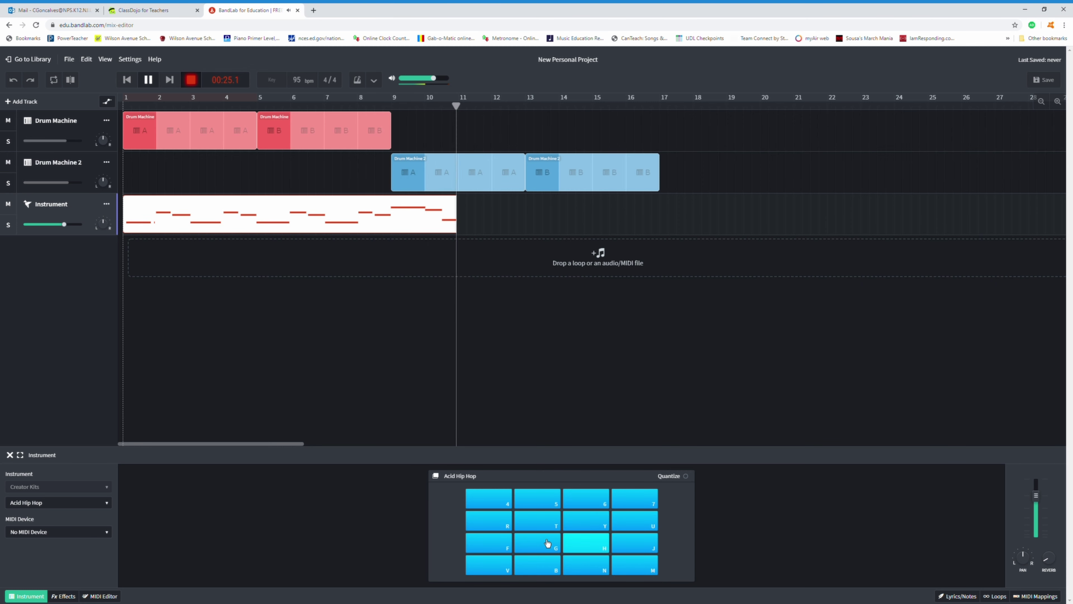
key("j")
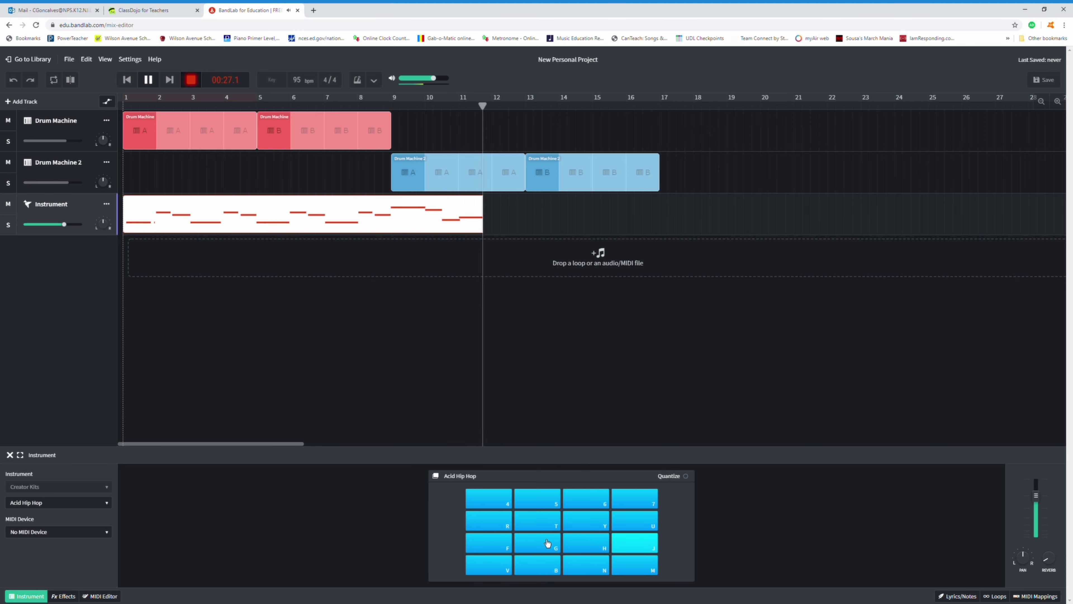
key("n")
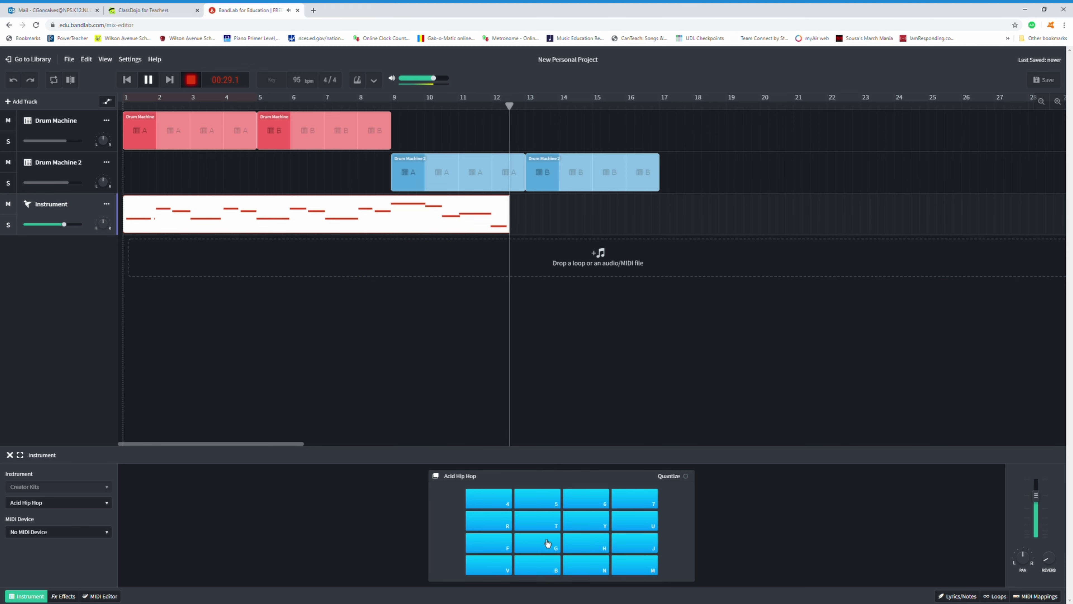
left_click(191, 79)
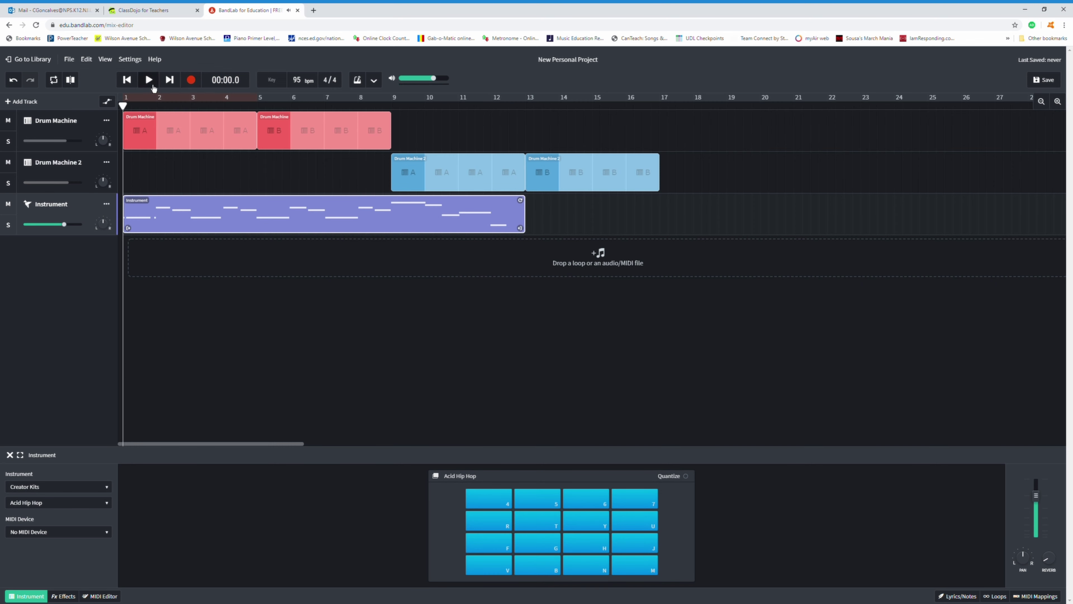
Trim the start of the recorded Instrument clip to bar 2 and move the shortened clip back to bar 1
left_click(152, 83)
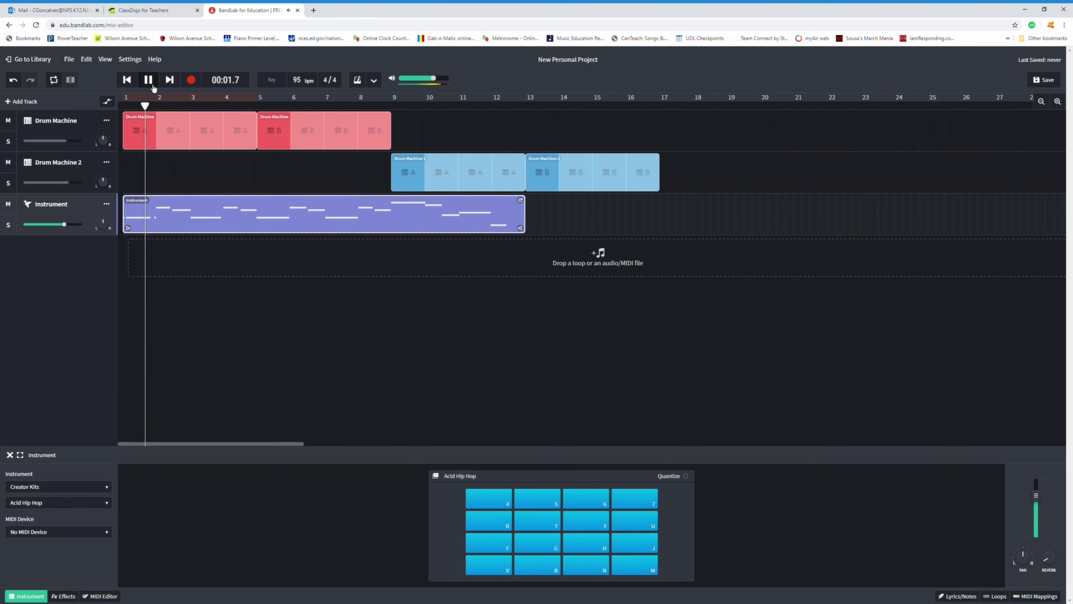
left_click(153, 86)
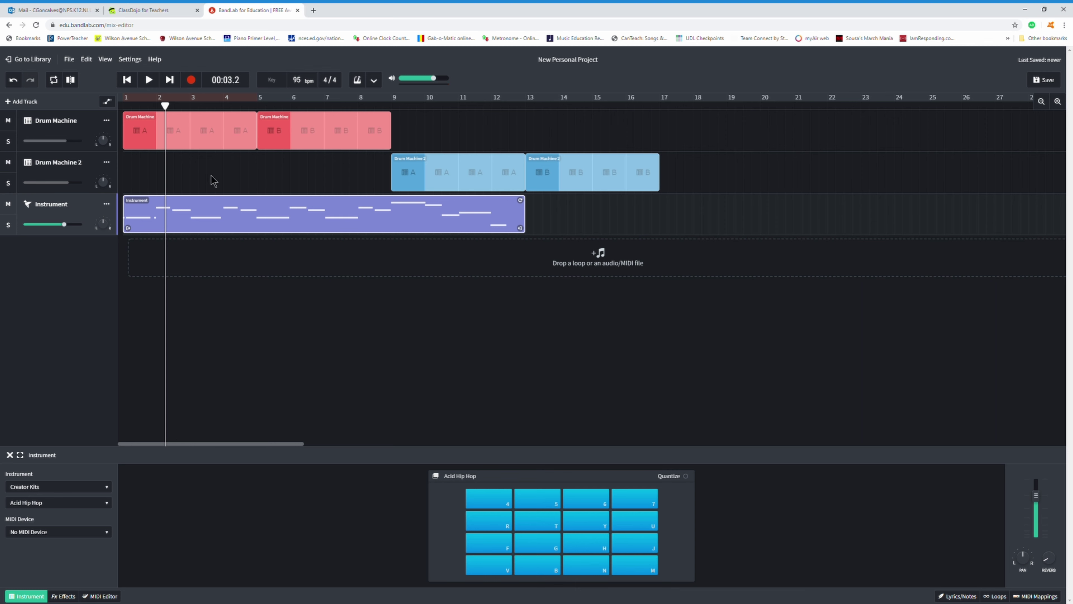
left_click_drag(171, 109, 162, 110)
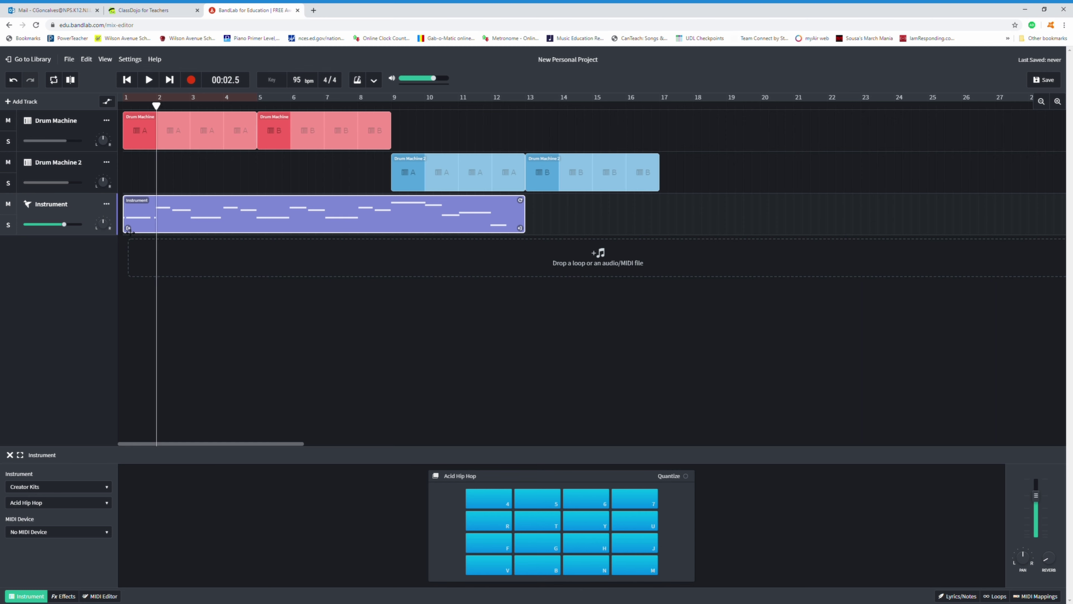
left_click_drag(130, 229, 164, 229)
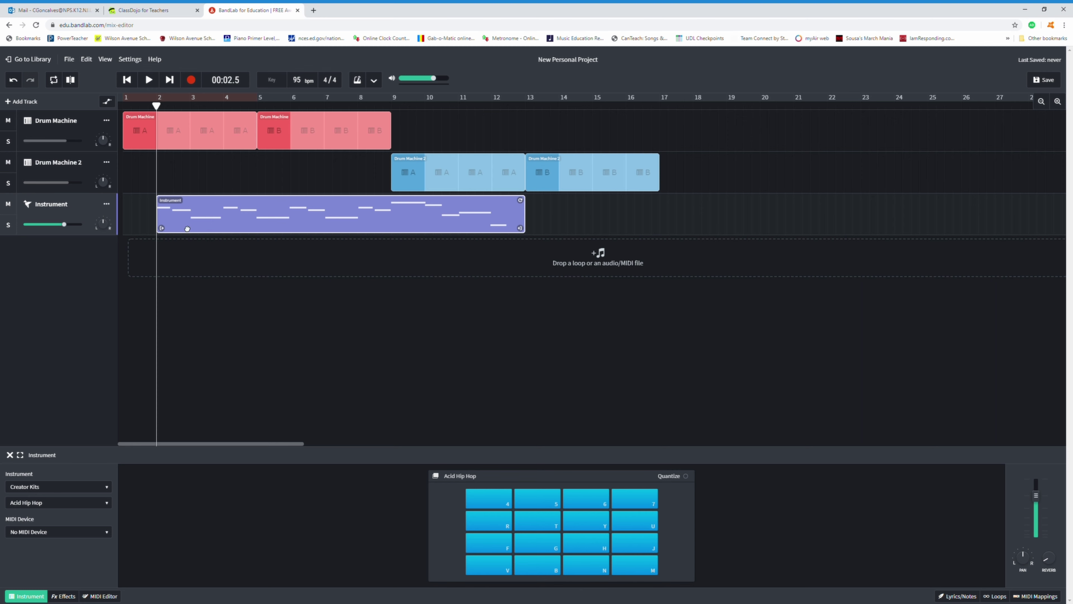
left_click_drag(186, 229, 148, 226)
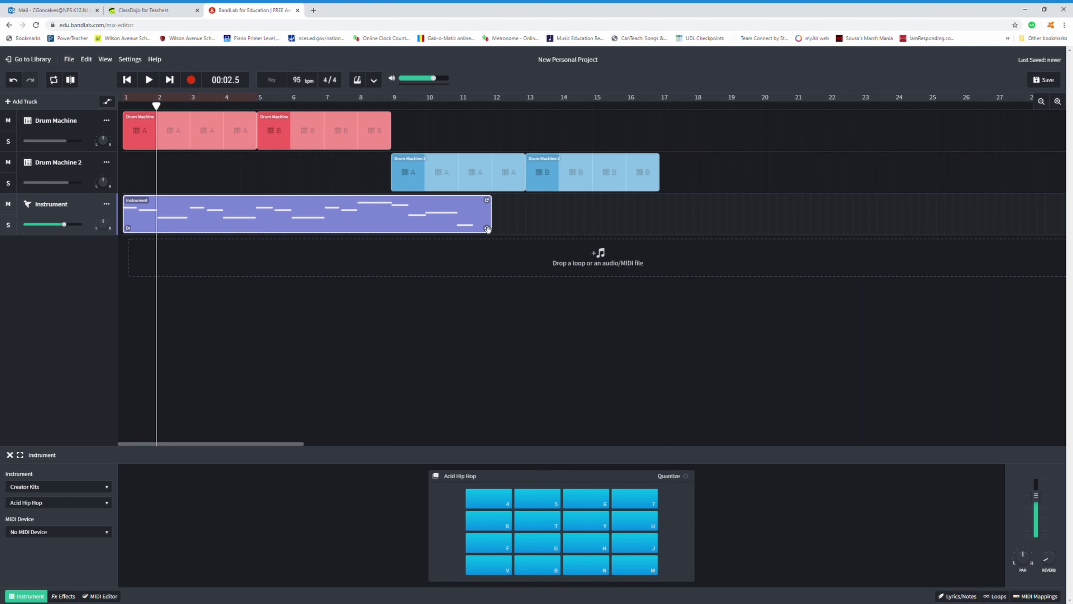
Shorten the end of the Instrument clip to bar 9, level with the Drum Machine regions, and return the playhead to the start
left_click_drag(491, 231, 454, 231)
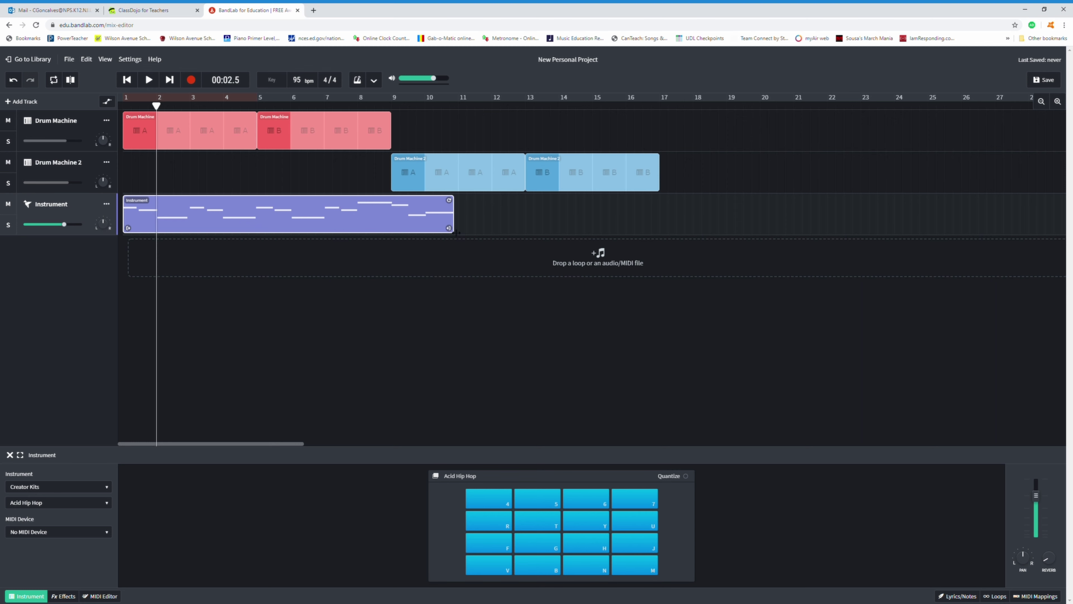
left_click_drag(455, 231, 394, 228)
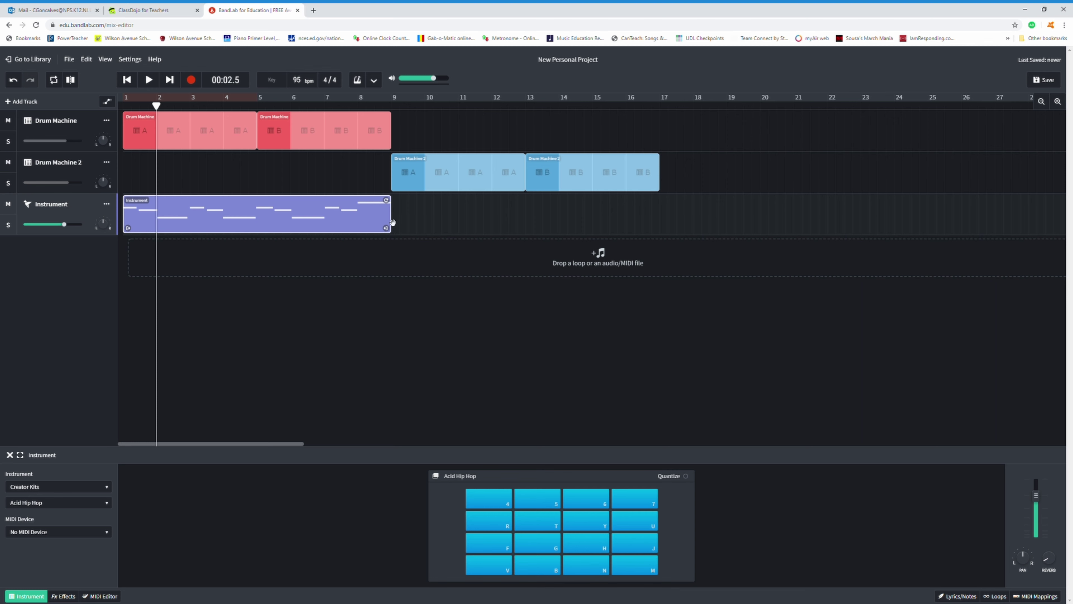
left_click(123, 104)
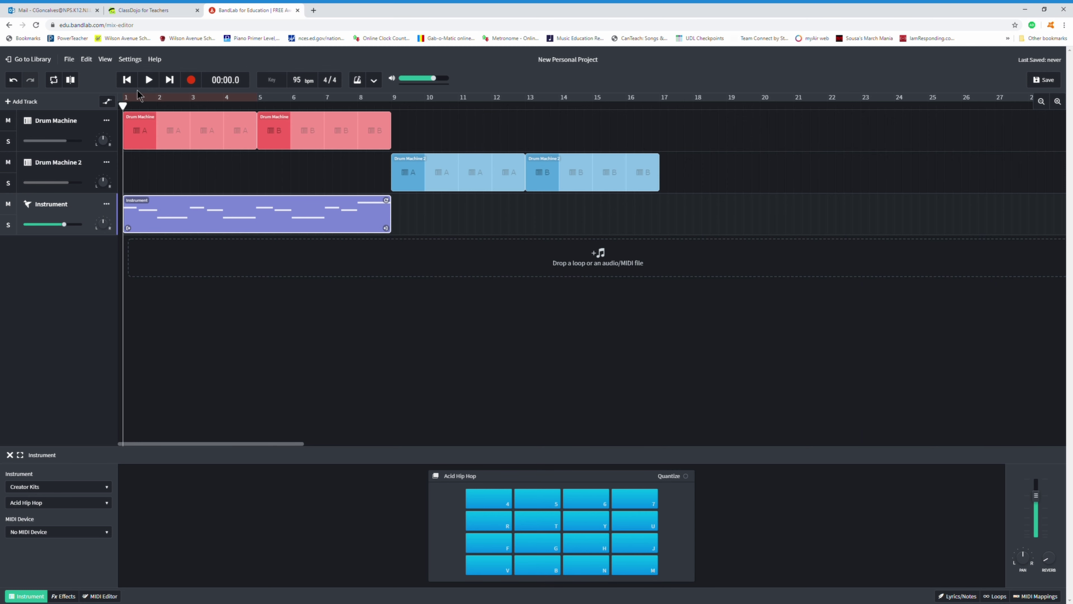
Play back the combined tracks from the start and open the Instrument clip's notes for MIDI editing
left_click(149, 80)
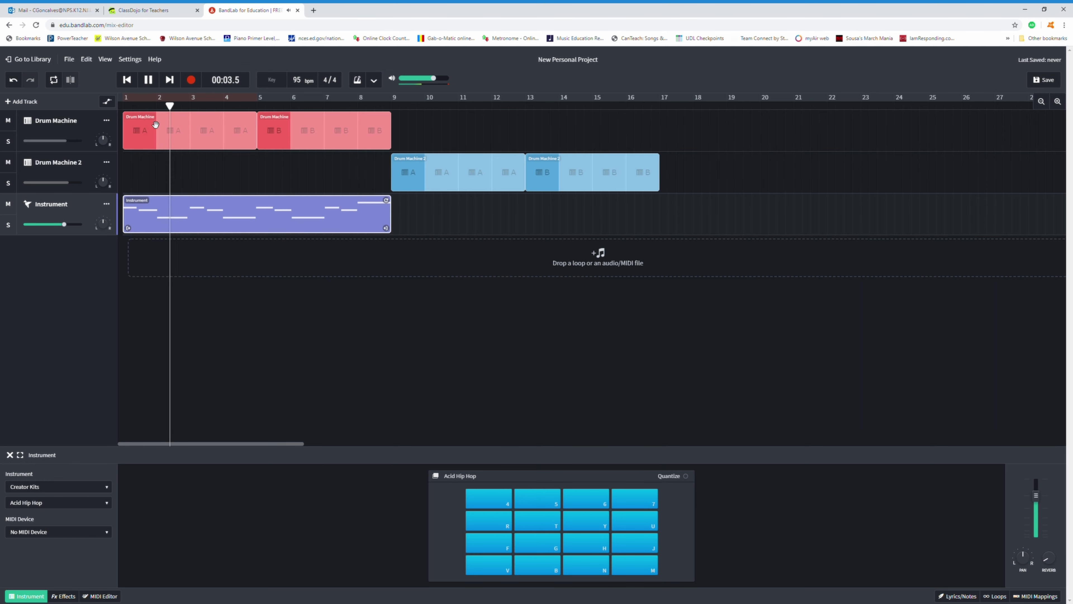
left_click(127, 81)
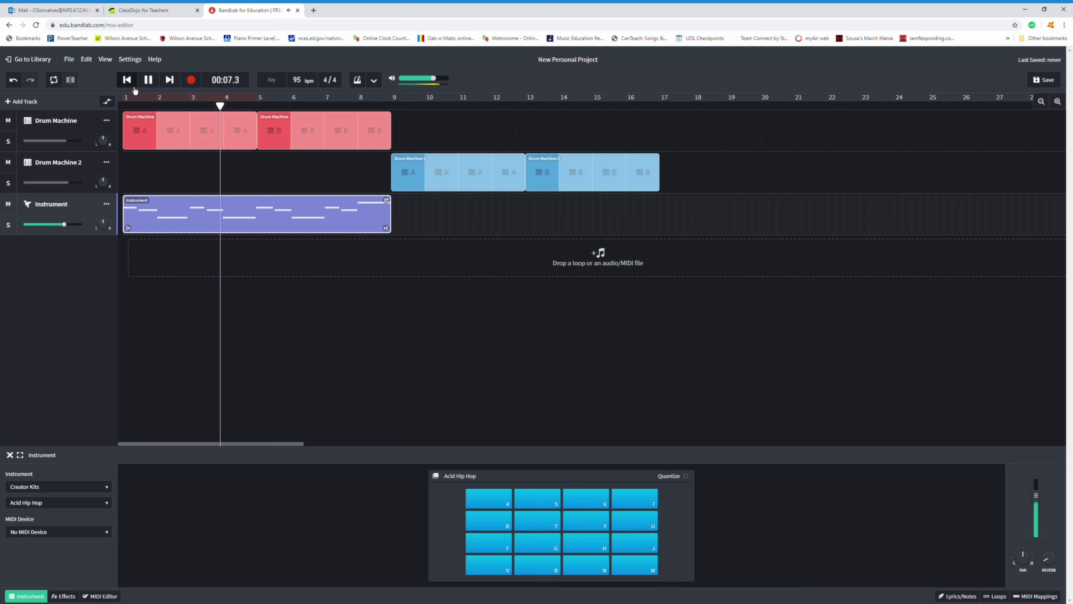
double_click(145, 228)
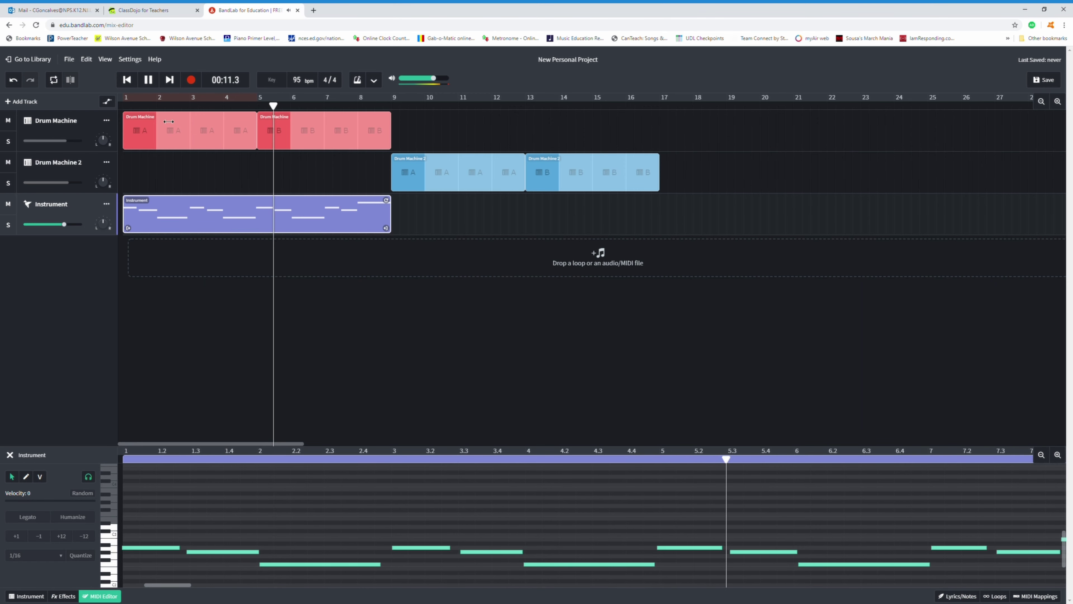
left_click(148, 85)
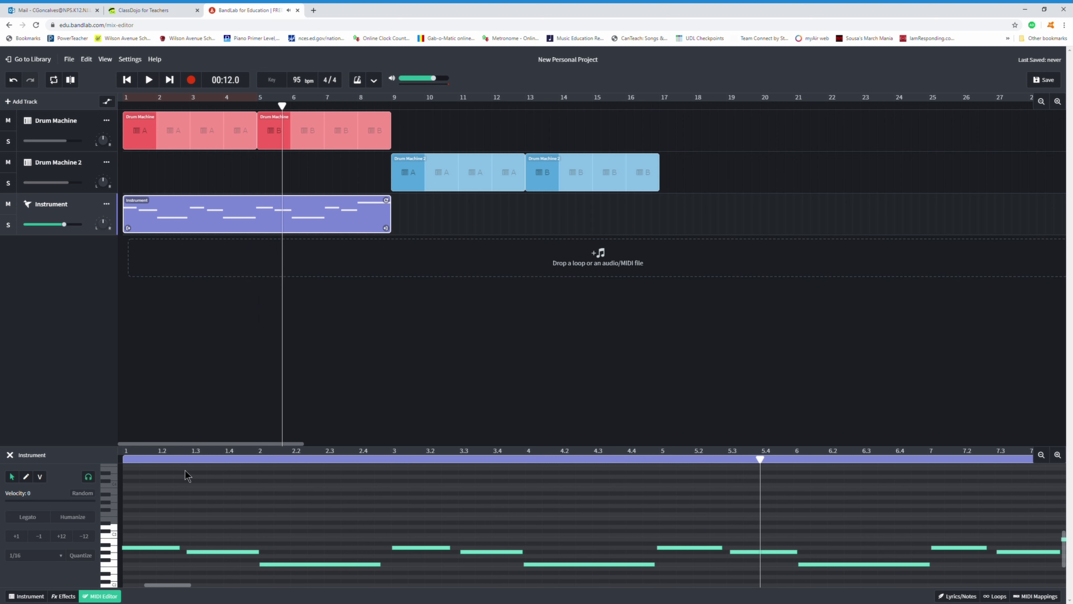
Shift the first note of the Instrument clip slightly later and extend its start back to just after bar 1
left_click(134, 548)
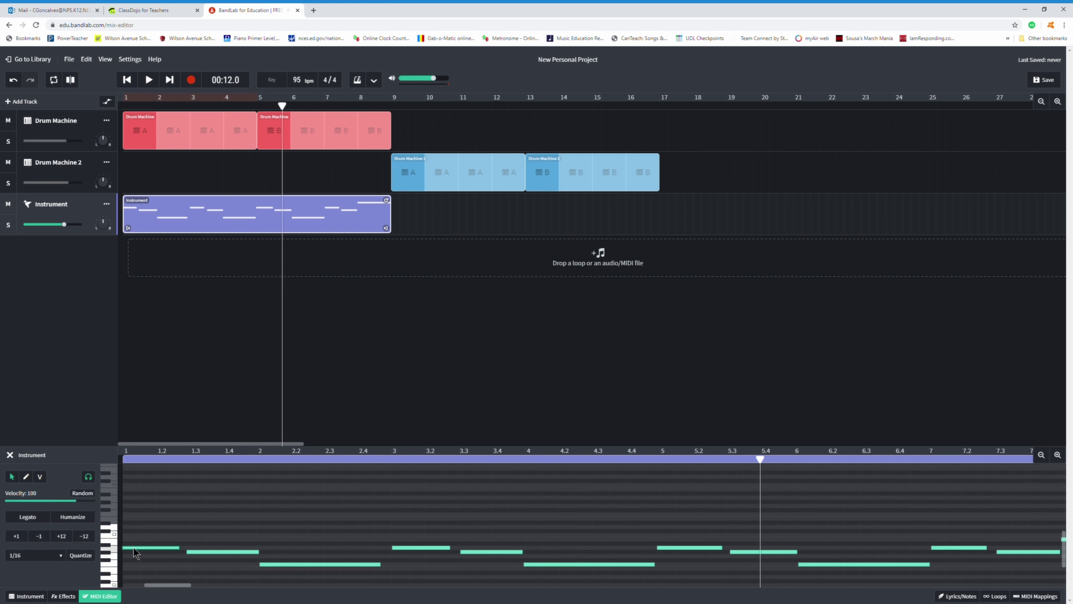
left_click(144, 227)
left_click_drag(144, 555, 150, 555)
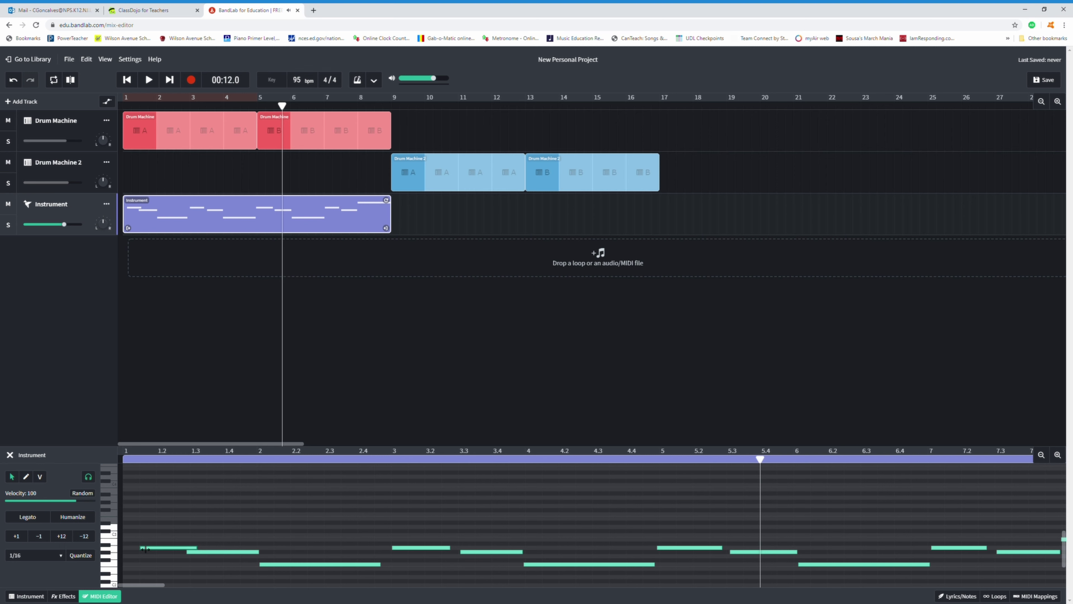
left_click_drag(146, 549, 139, 554)
Return the playhead to the start and play the arrangement until it enters the Drum Machine 2 section
left_click_drag(288, 112, 126, 125)
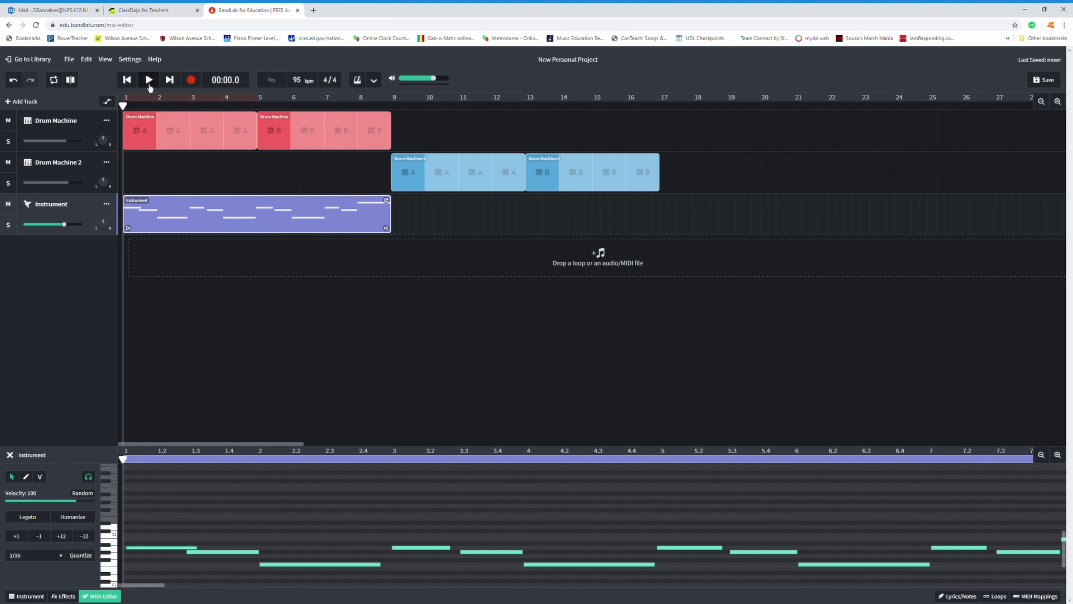
left_click(148, 80)
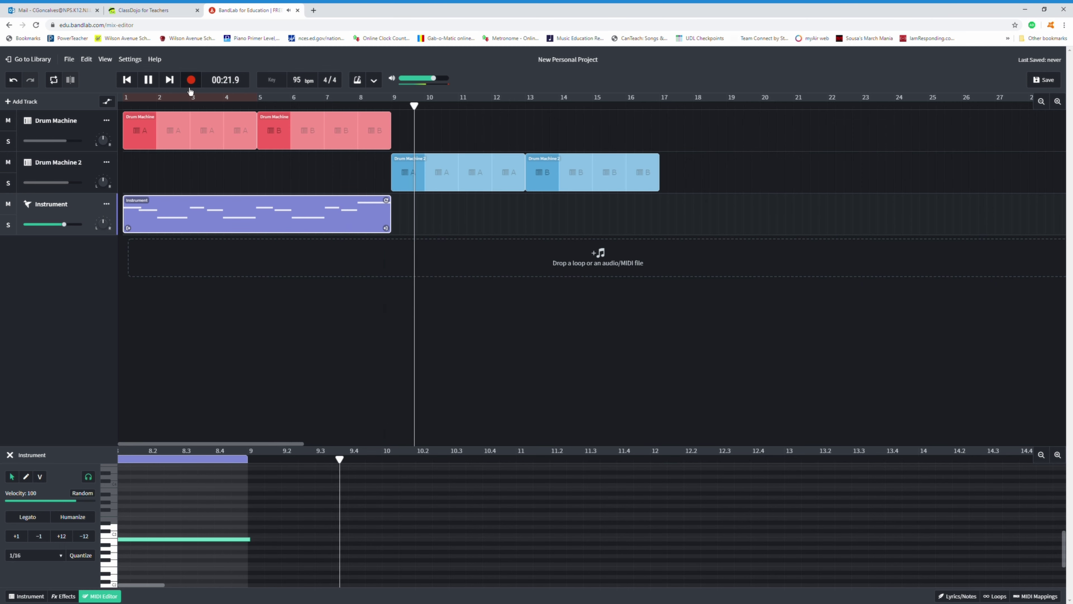
left_click(148, 79)
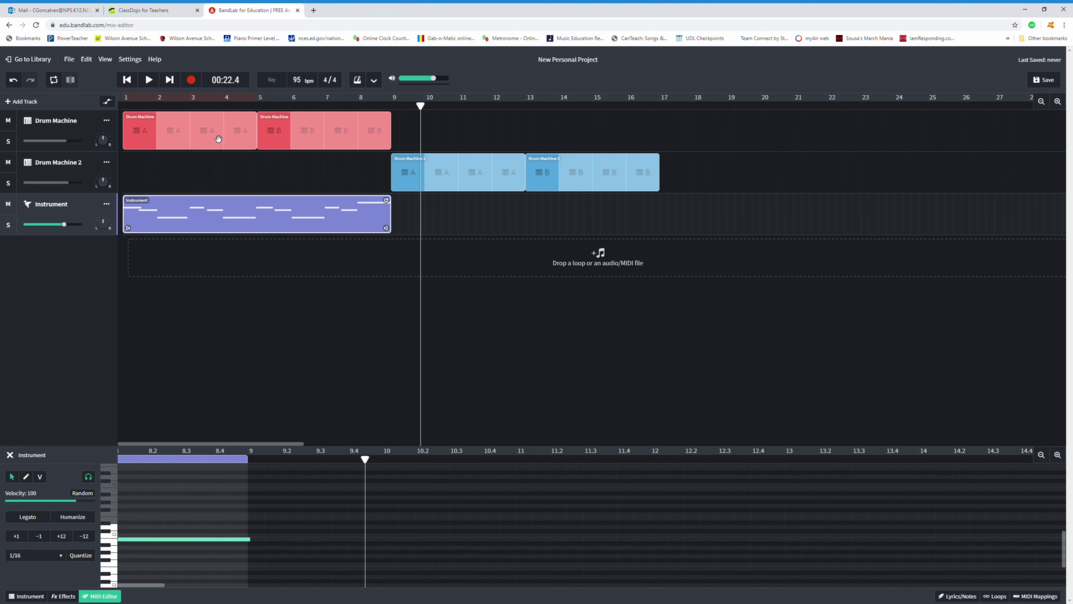
Display the drum pattern of the first Drum Machine region and check the project's file options
left_click(198, 140)
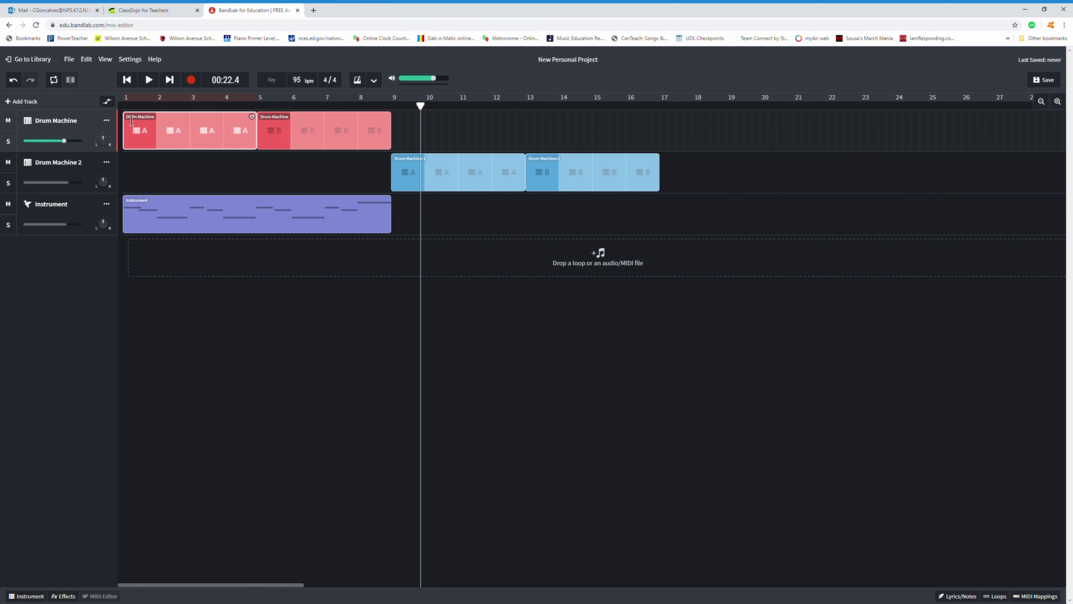
left_click(31, 592)
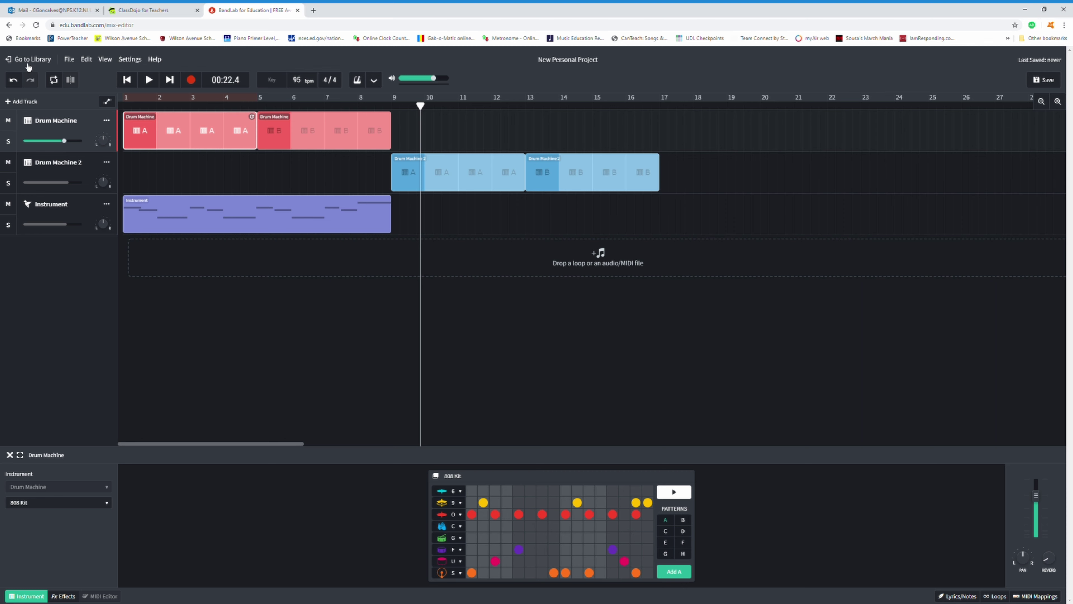
left_click(70, 61)
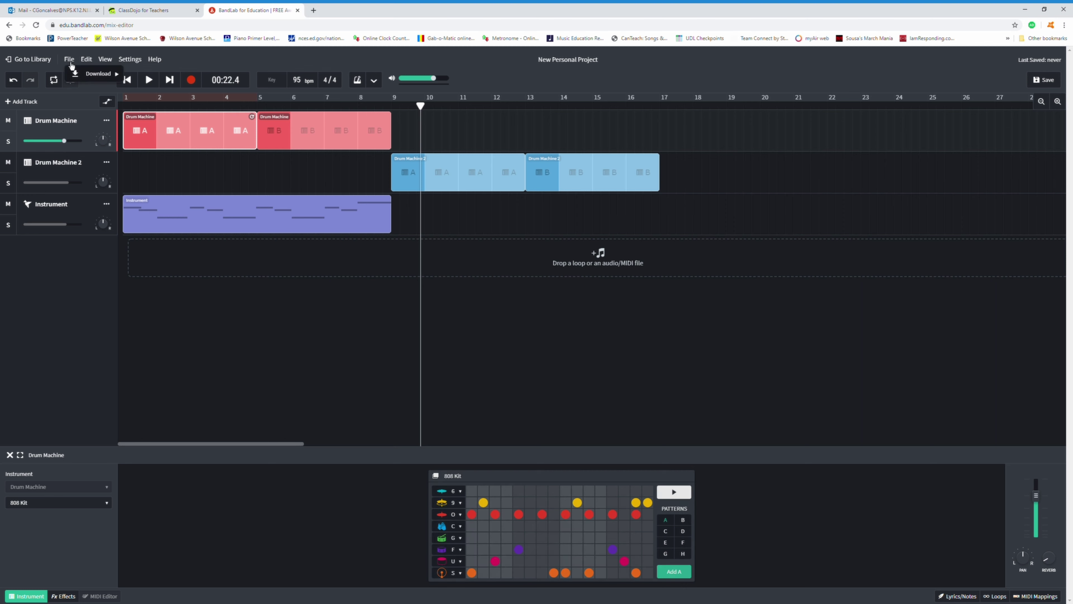
mouse_move(92, 77)
left_click(36, 265)
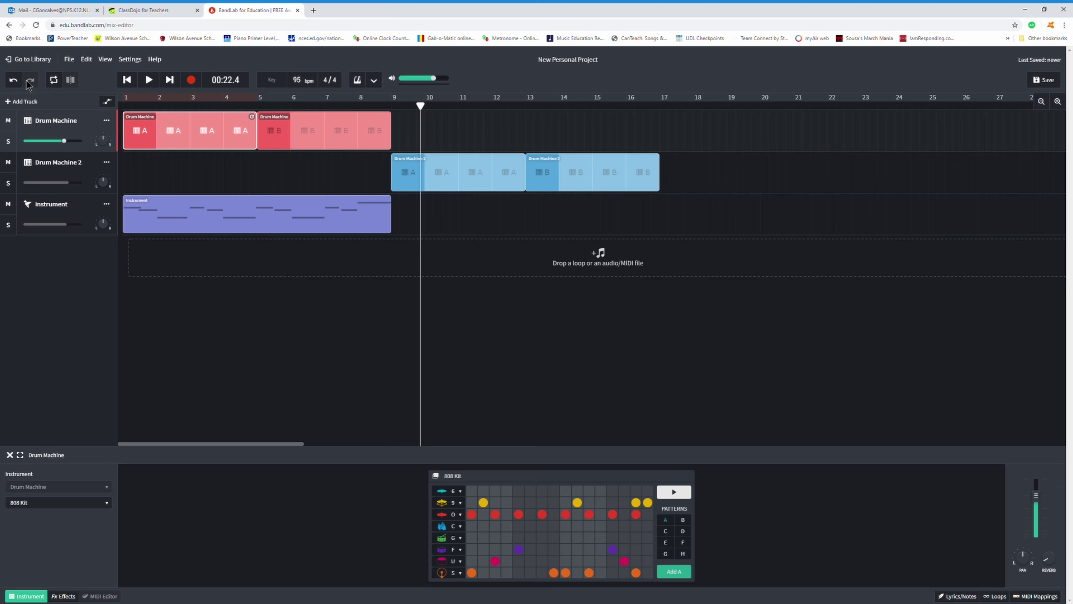
Save the project and leave the Mix Editor for the library
left_click(32, 63)
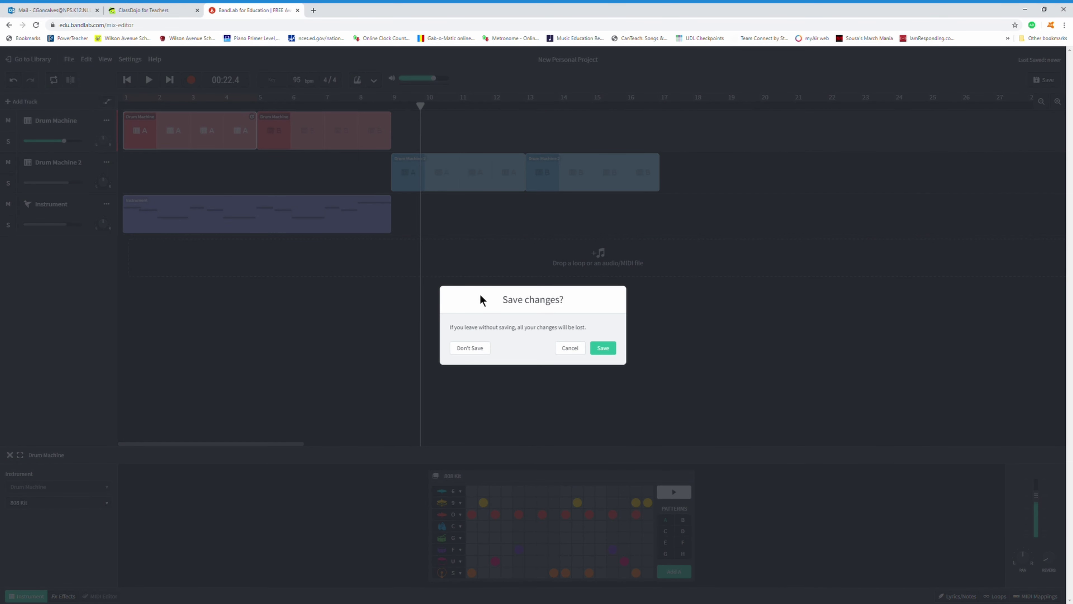
left_click(612, 354)
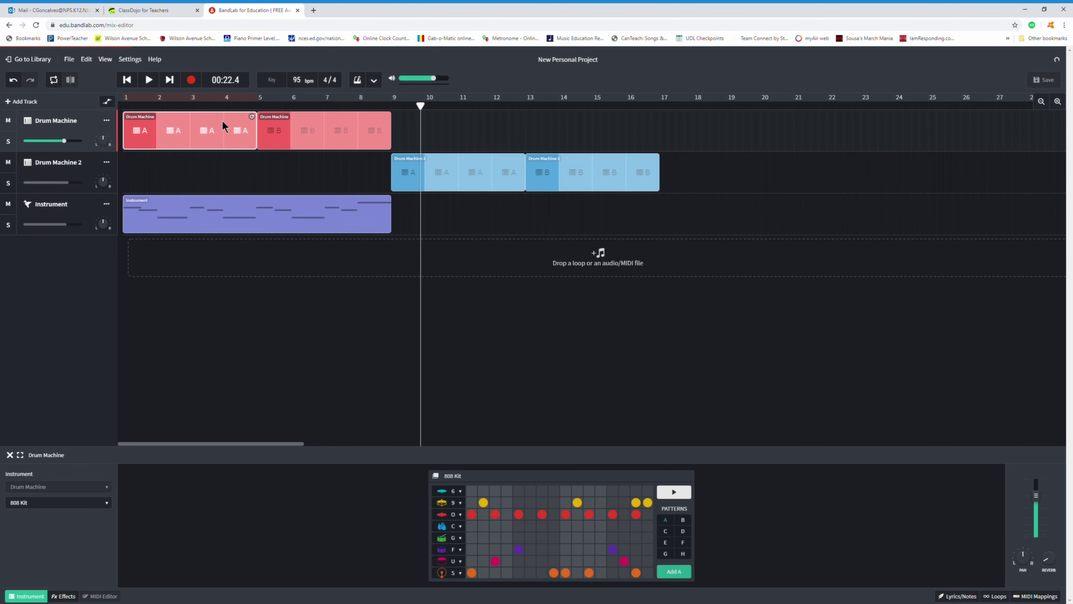
left_click(19, 64)
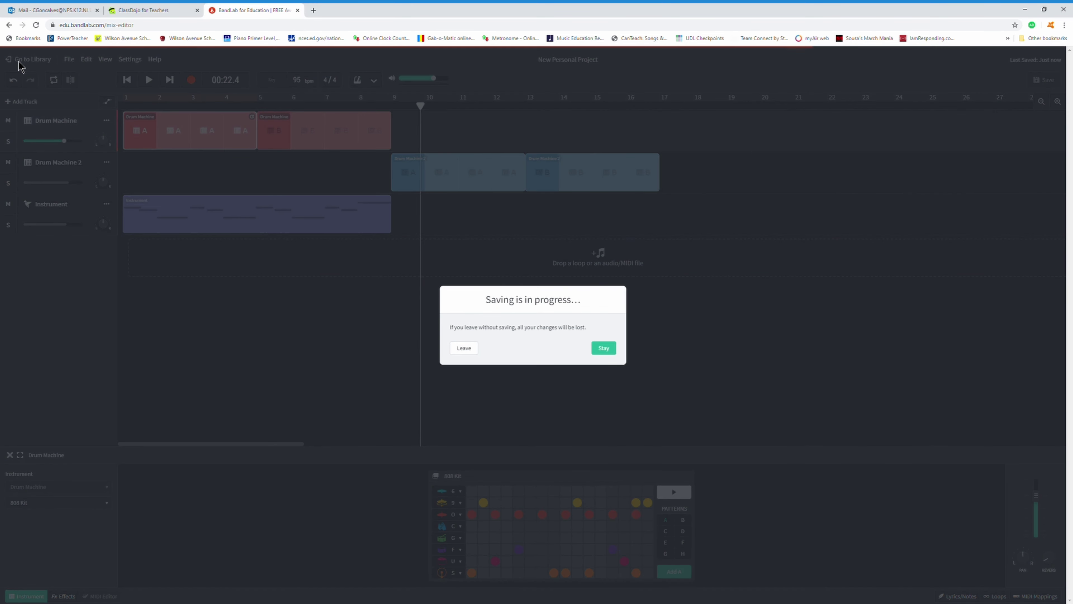
left_click(604, 349)
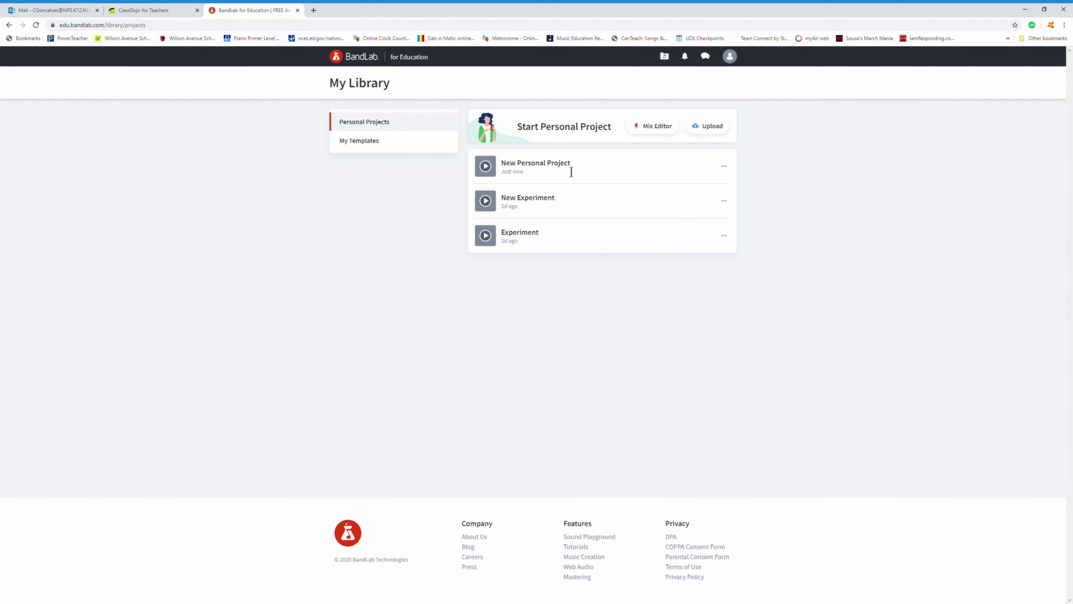
Rename the newly saved personal project as Wilson Bobcat Example
left_click(725, 169)
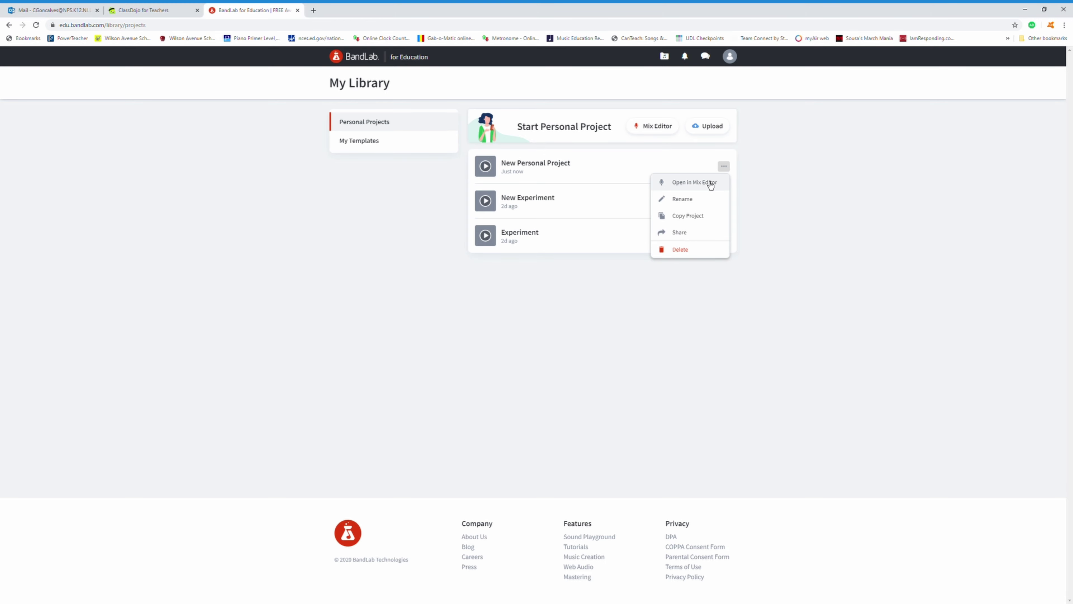
left_click(699, 199)
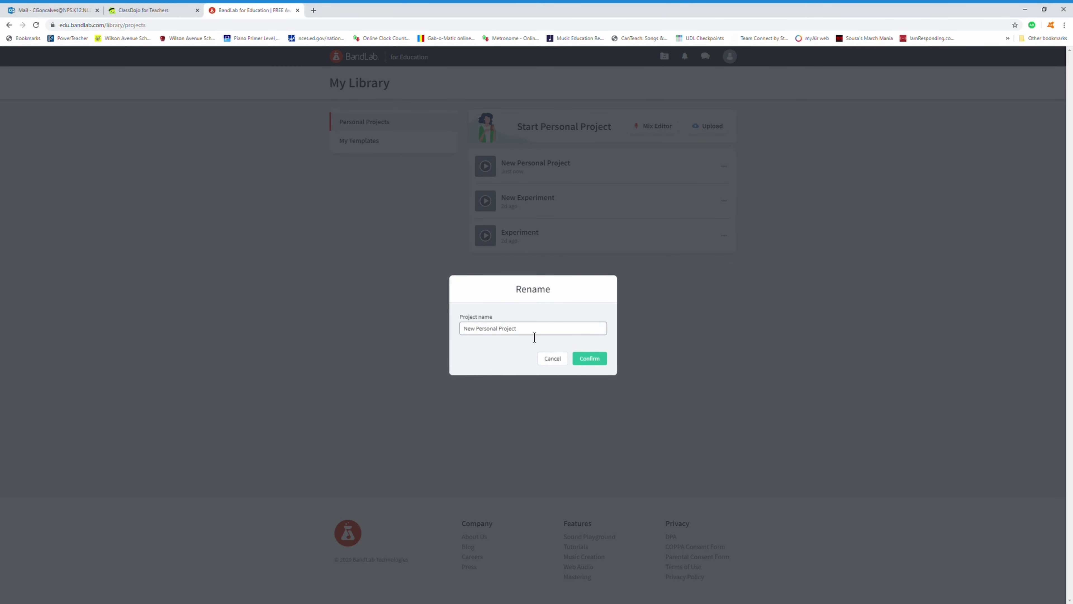
left_click_drag(533, 330, 455, 334)
type("wilson Bobcat Example")
left_click(589, 358)
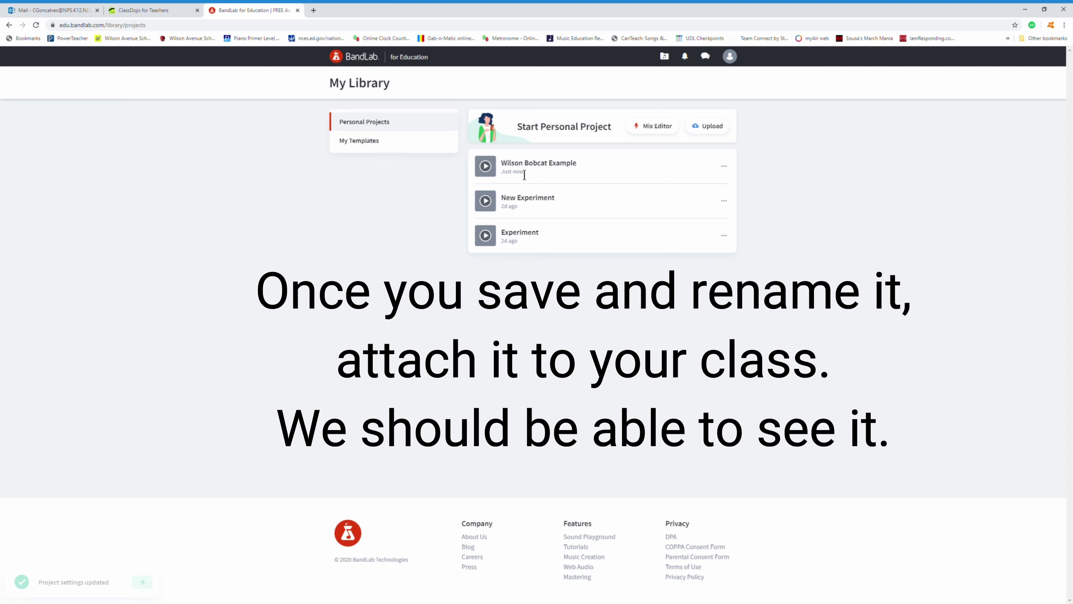
Preview the Wilson Bobcat Example, New Experiment and Experiment projects, and return to the Wilson Avenue class list
left_click(489, 174)
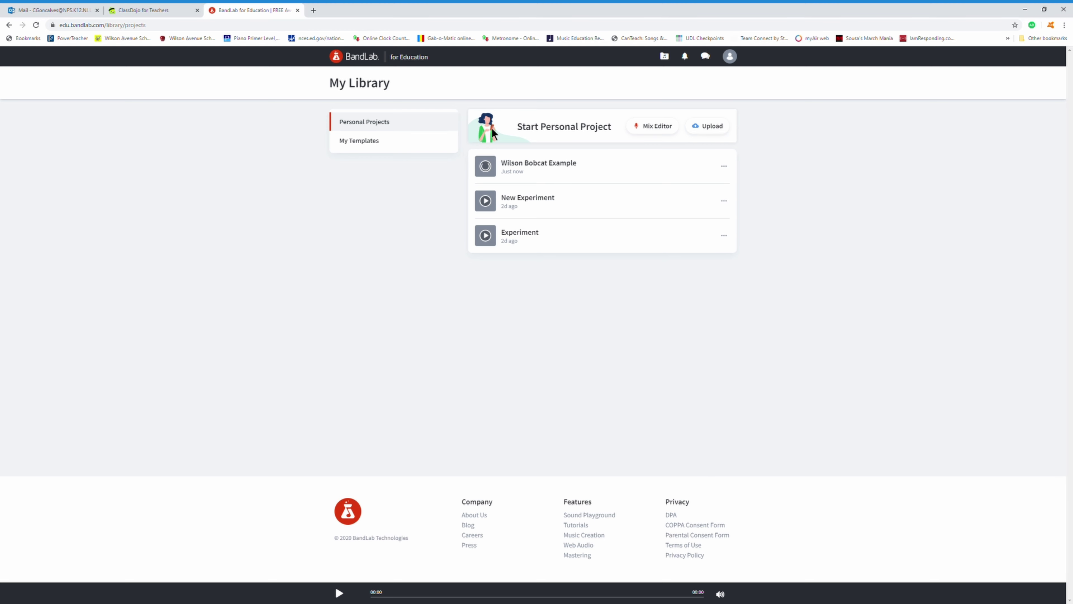
left_click(492, 212)
left_click(725, 202)
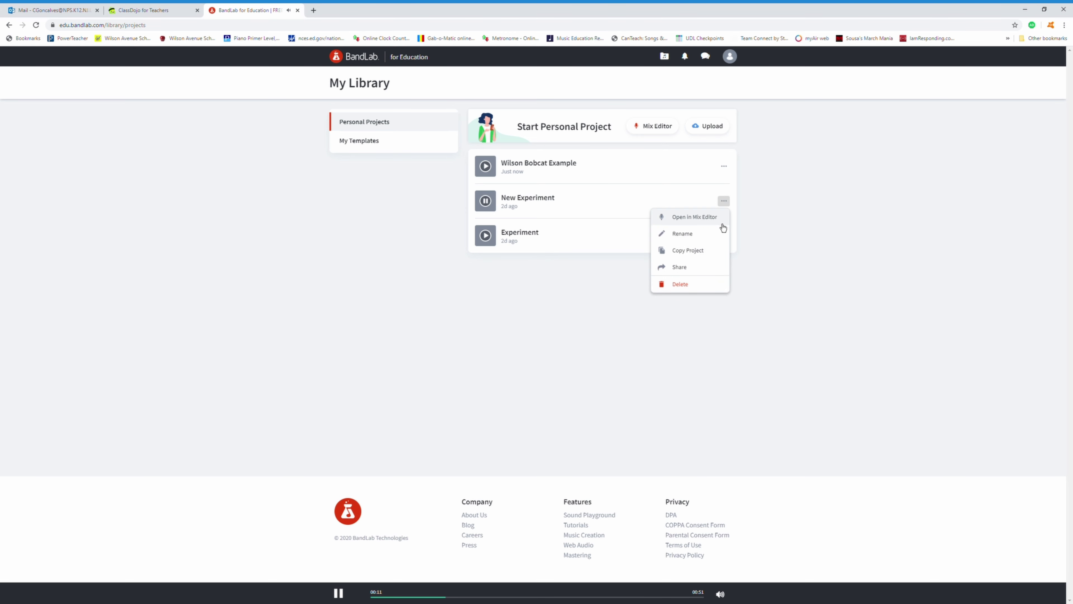
left_click(492, 244)
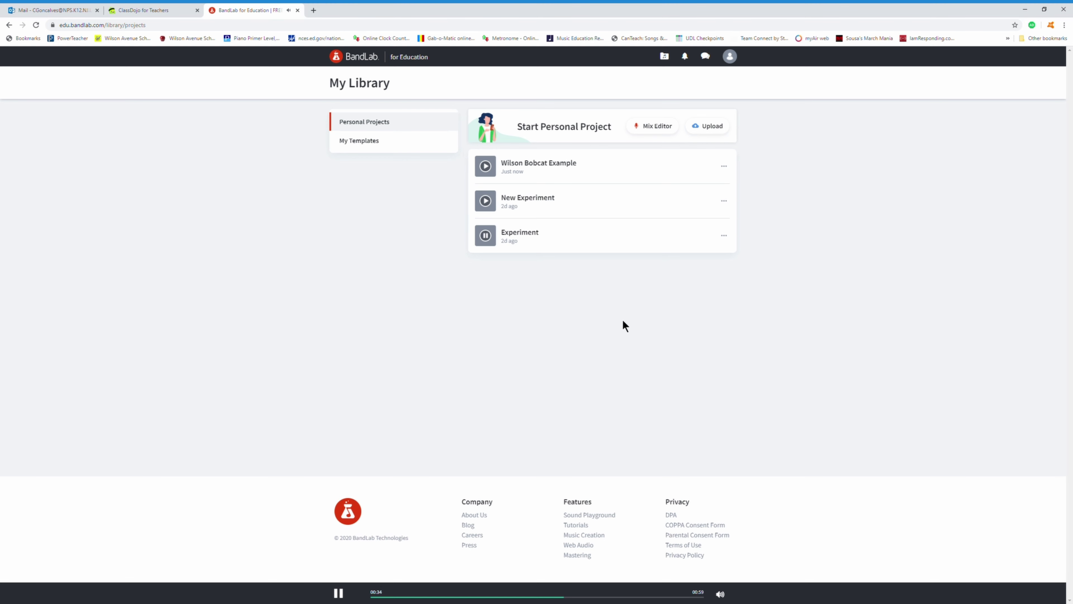
left_click(492, 242)
key("alt+Left")
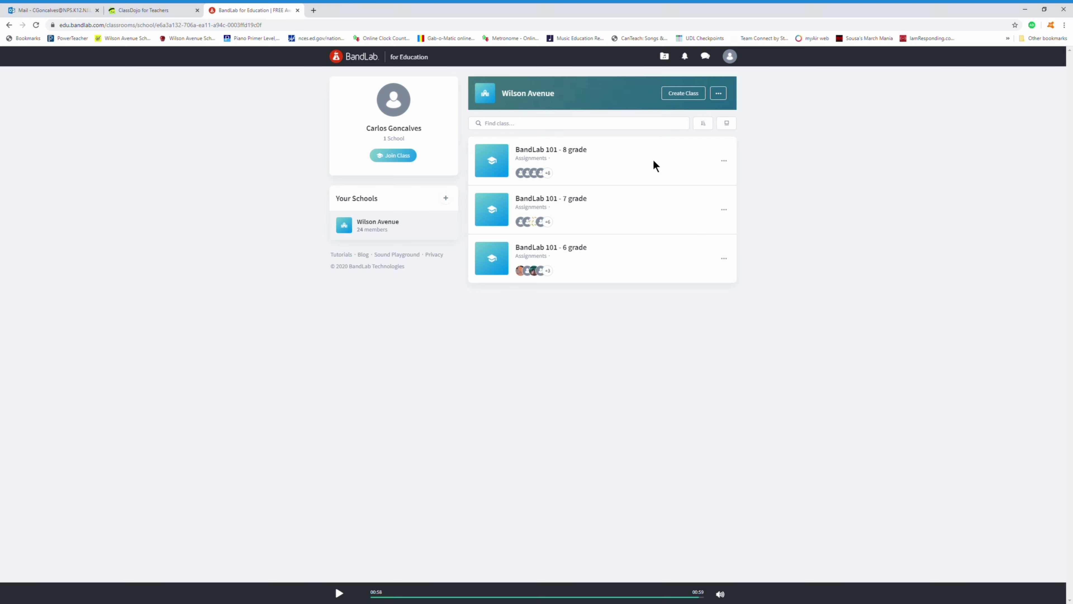